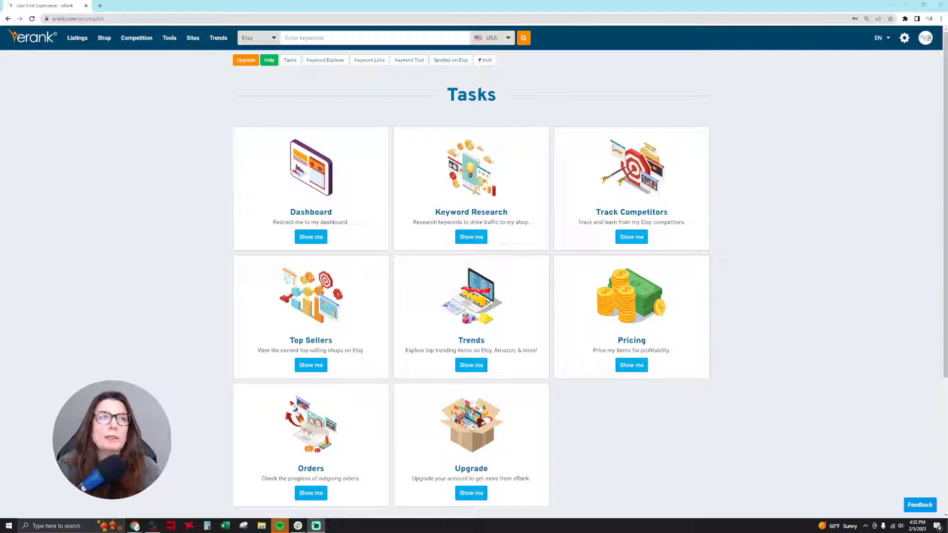
- Look up the keyword "notion" for Etsy in the USA and dismiss the email list popup
mouse_move(124, 51)
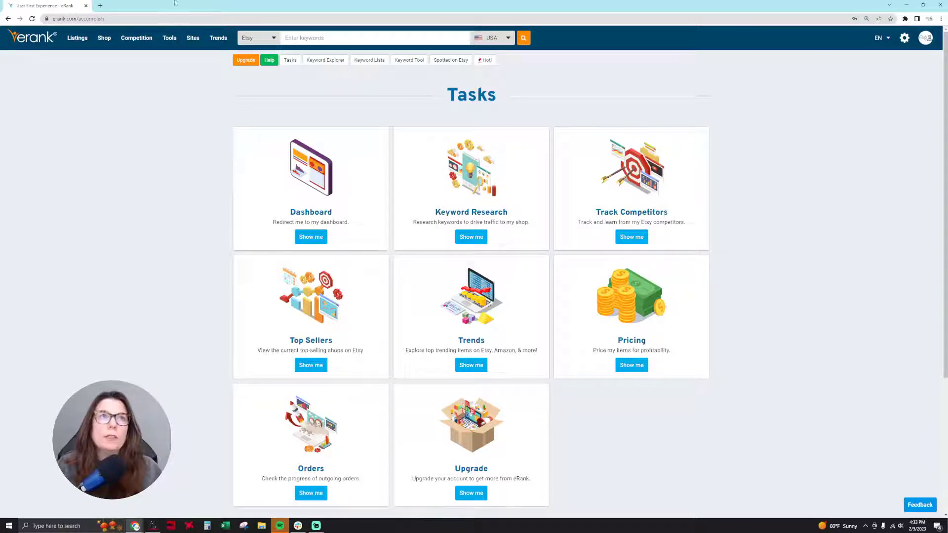
click(305, 38)
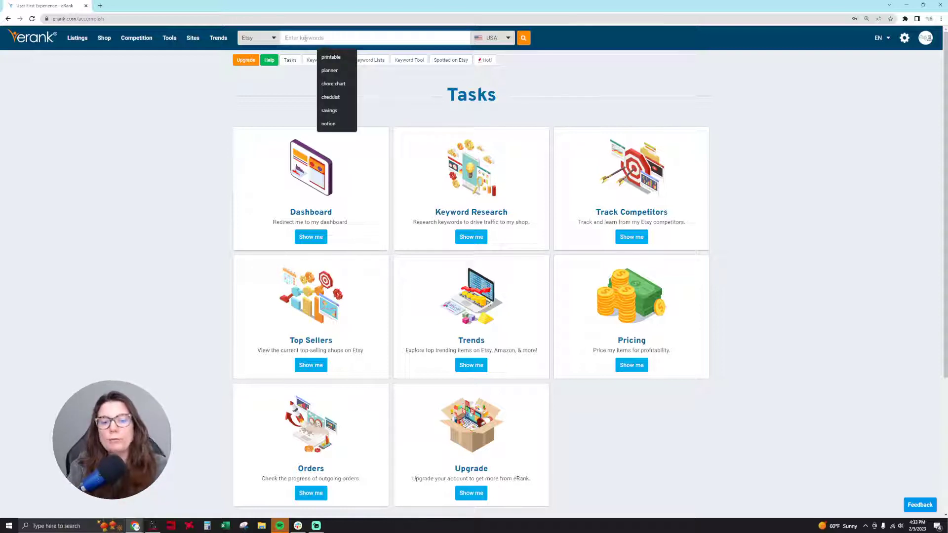
text(notiojn)
key(BackSpace)
key(BackSpace)
text(n)
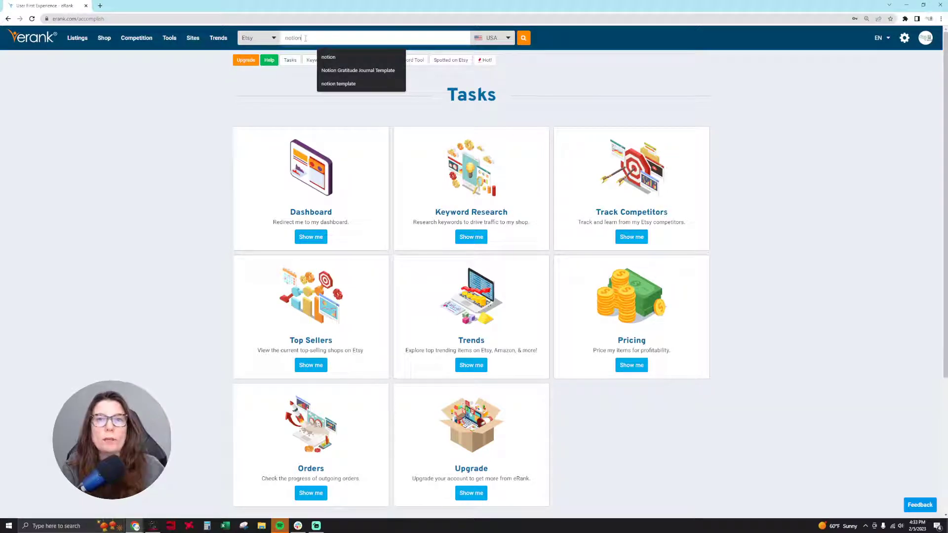
key(Return)
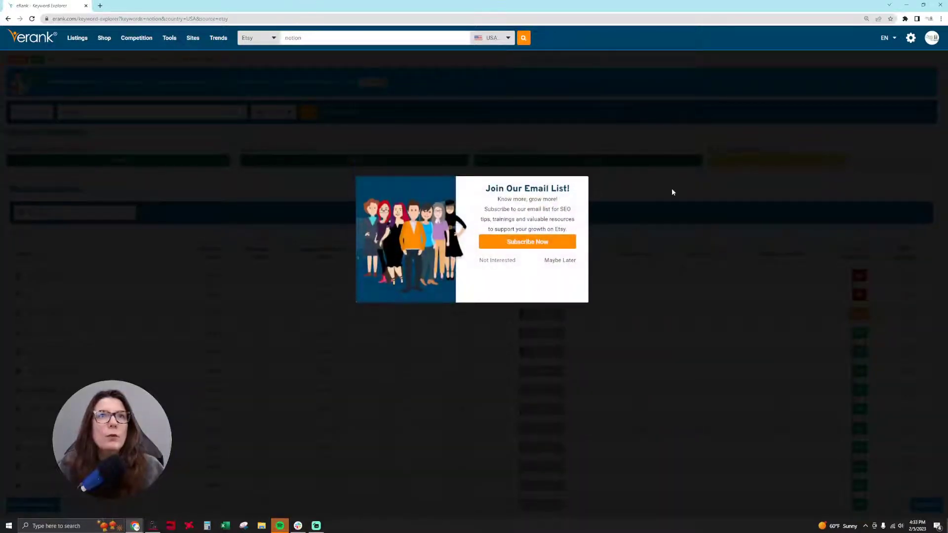
click(671, 192)
- Examine the related searches and their Etsy competition, including "notion template 2023", plus the average searches, clicks and CTR for "notion"
scroll(671, 192, down, 3)
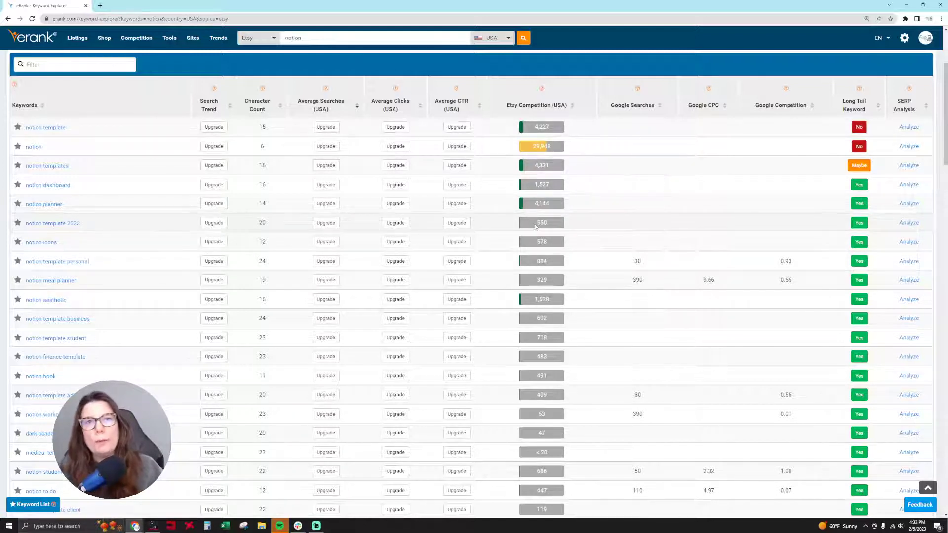
triple_click(96, 227)
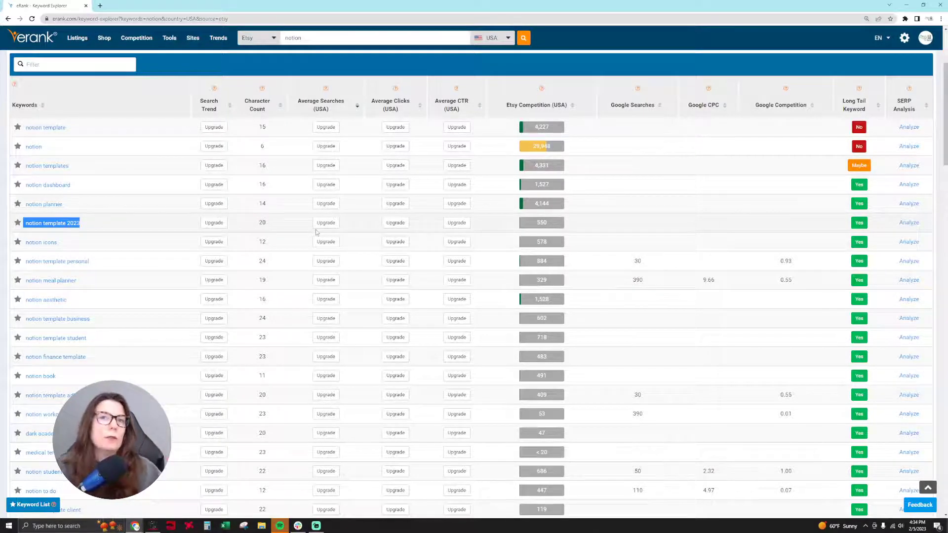
scroll(315, 232, up, 3)
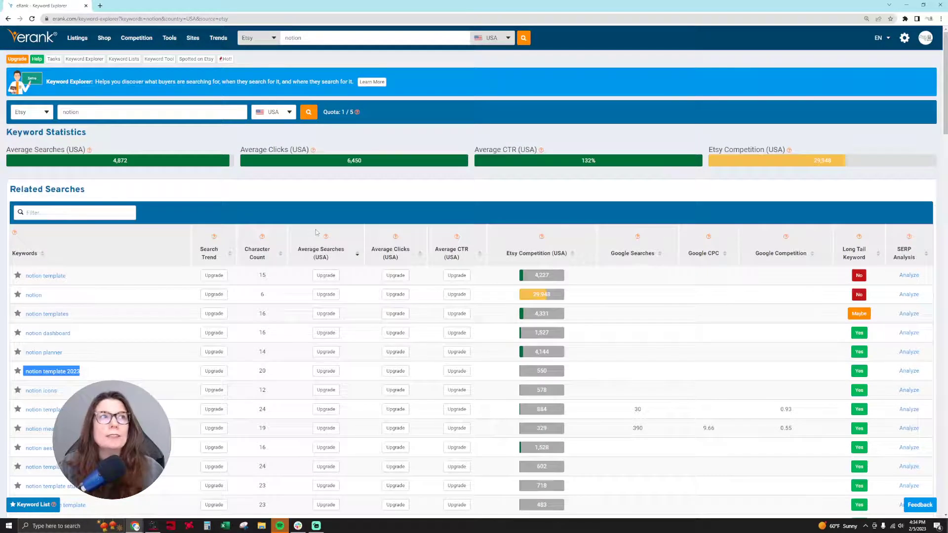
scroll(316, 232, down, 5)
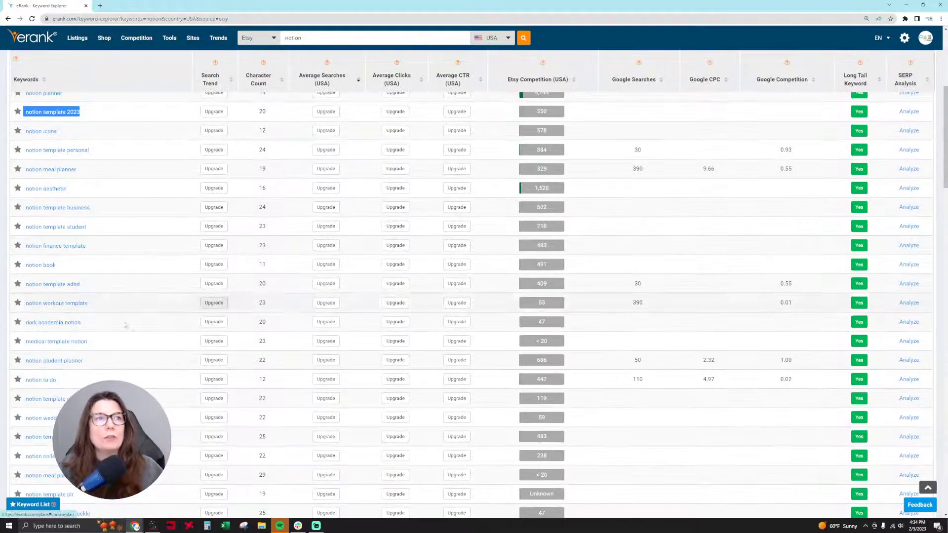
scroll(168, 375, up, 5)
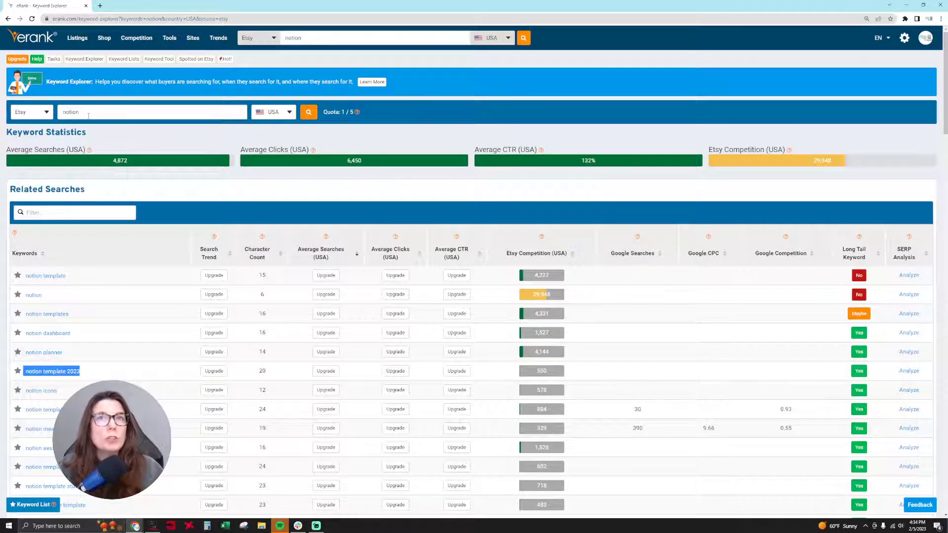
double_click(120, 161)
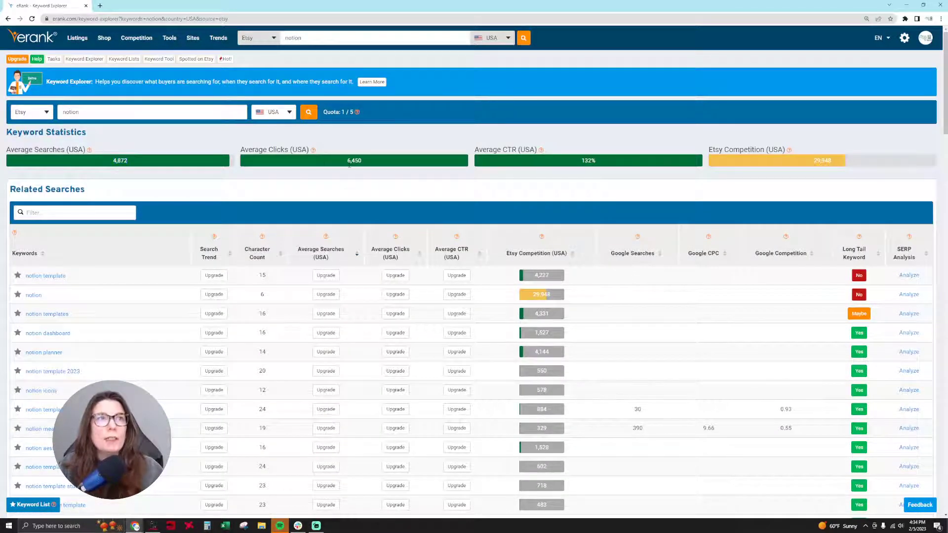
double_click(354, 161)
double_click(560, 168)
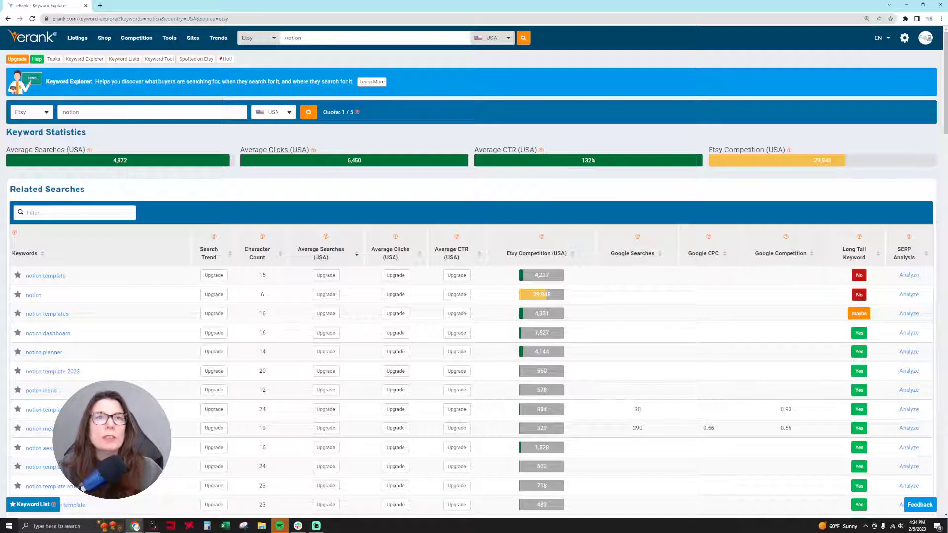
double_click(585, 159)
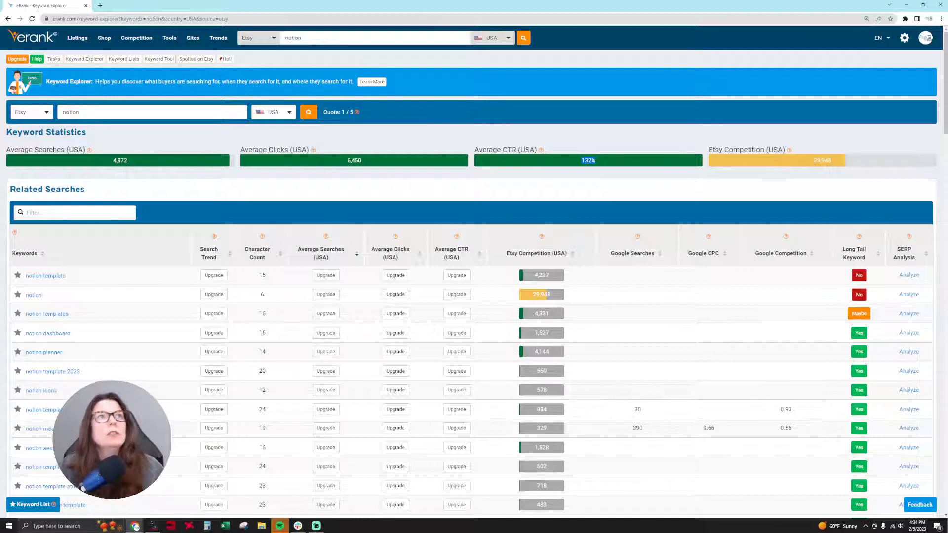
- Open etsy.com in a new browser tab and search the marketplace for "notion template"
click(100, 6)
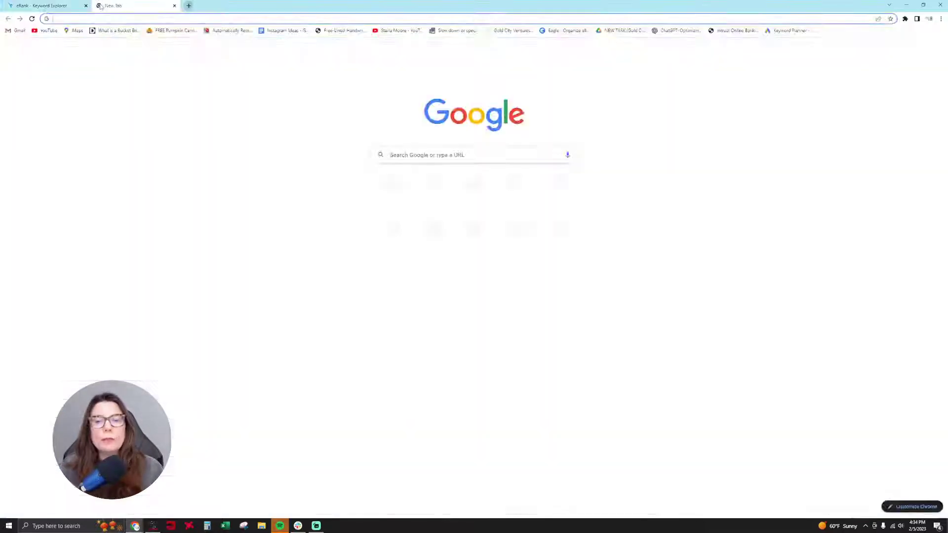
text(etsy.com)
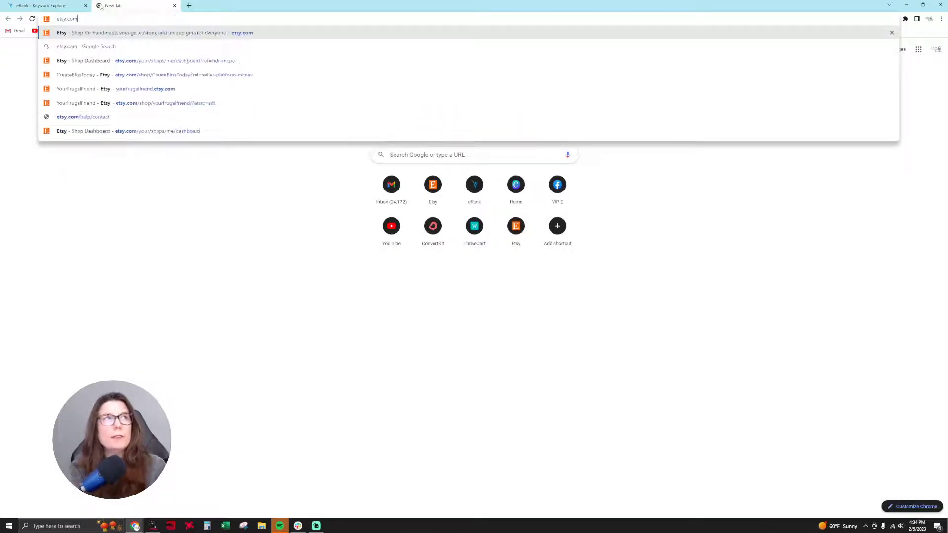
key(Return)
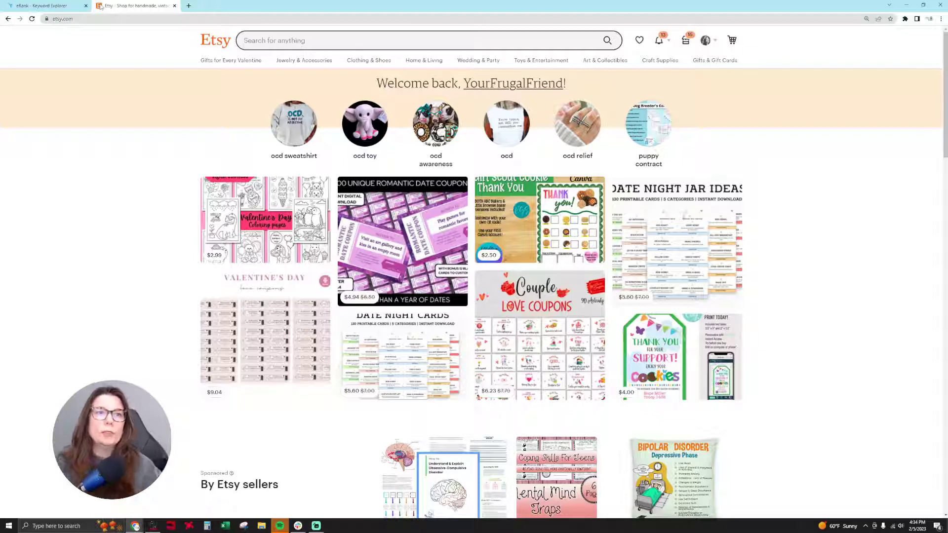
click(319, 40)
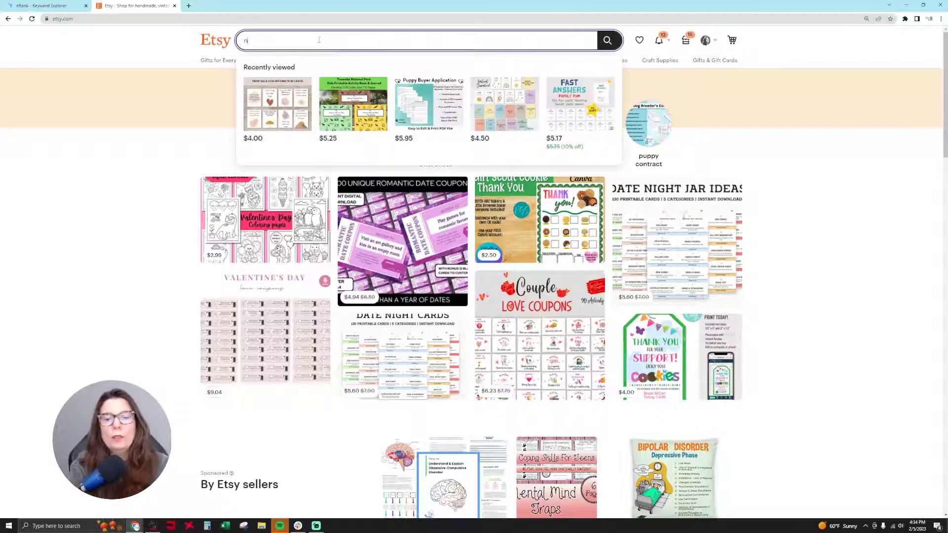
text(notion template)
key(Return)
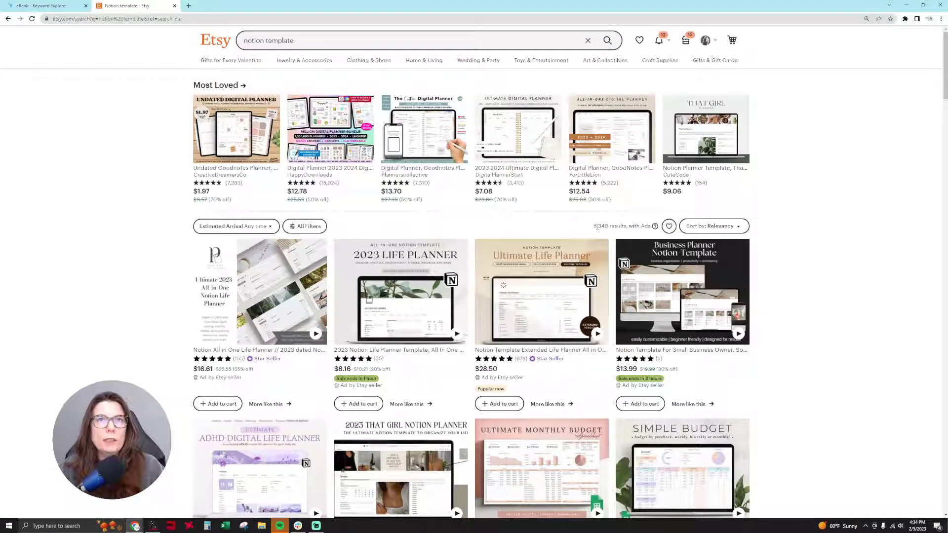
- Check the result count for the notion template search and filter the listings to Star Seller shops
drag(594, 230, 626, 227)
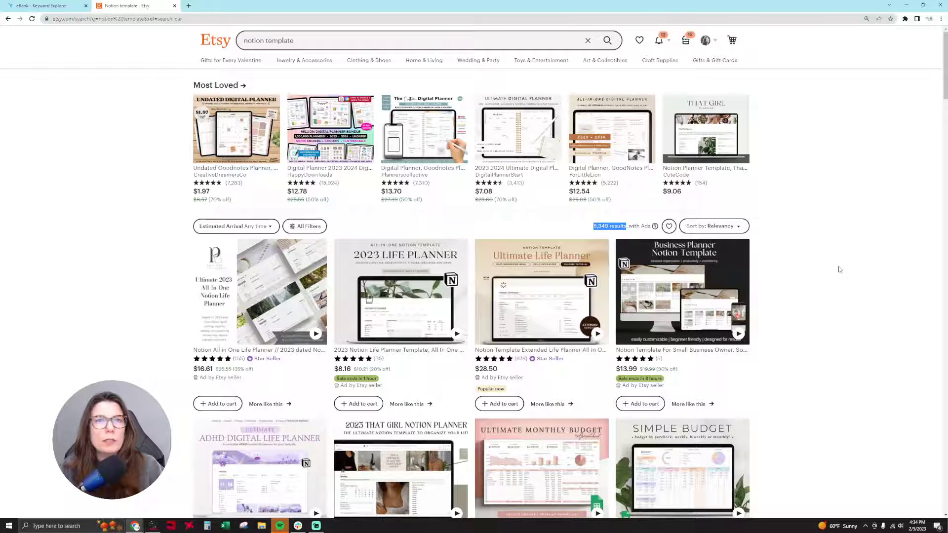
scroll(839, 270, down, 1)
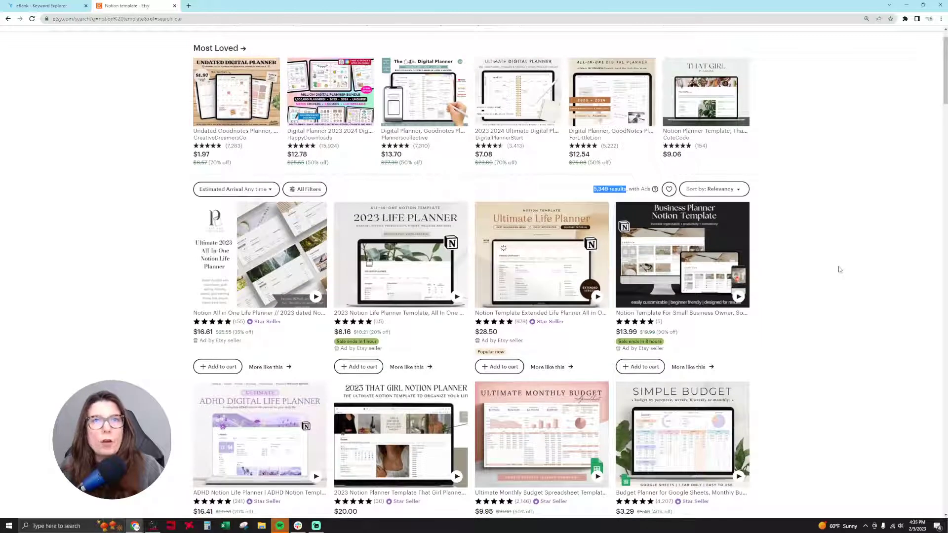
click(839, 269)
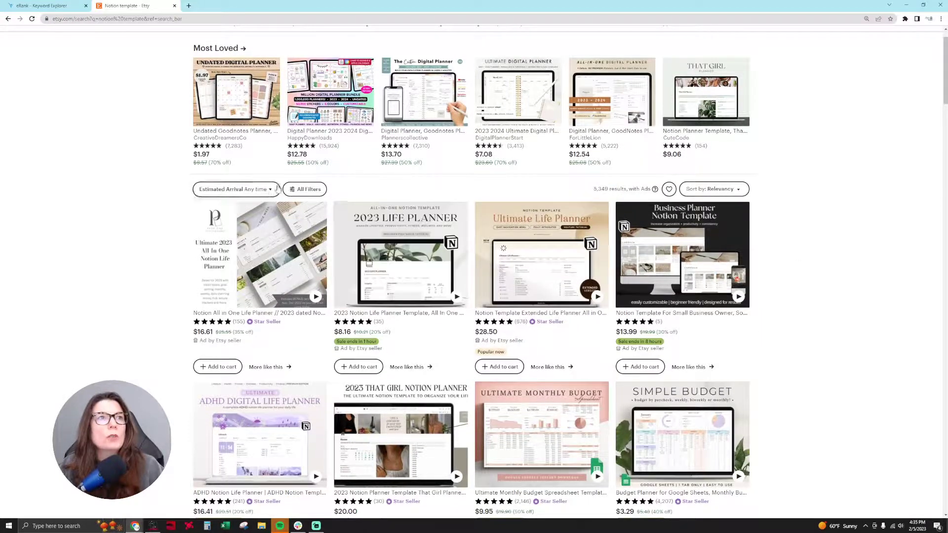
click(310, 192)
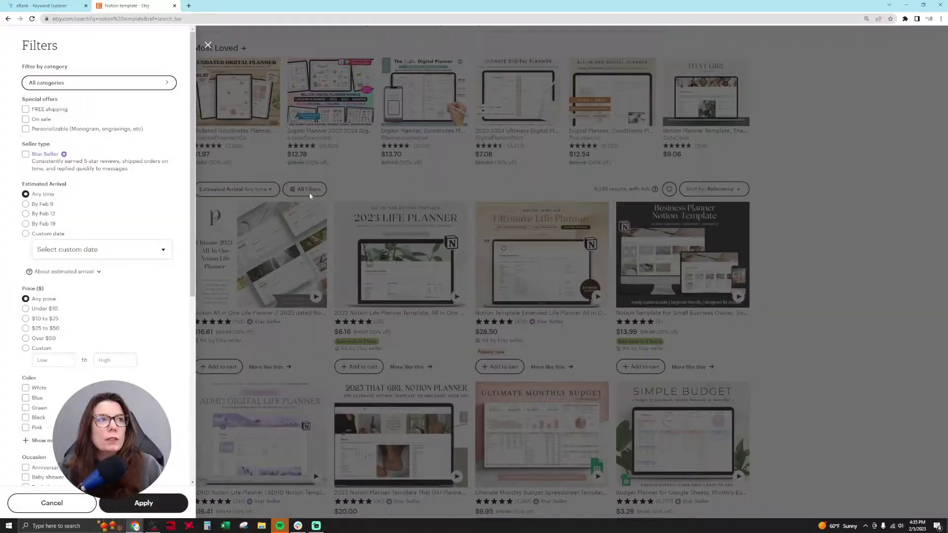
click(25, 154)
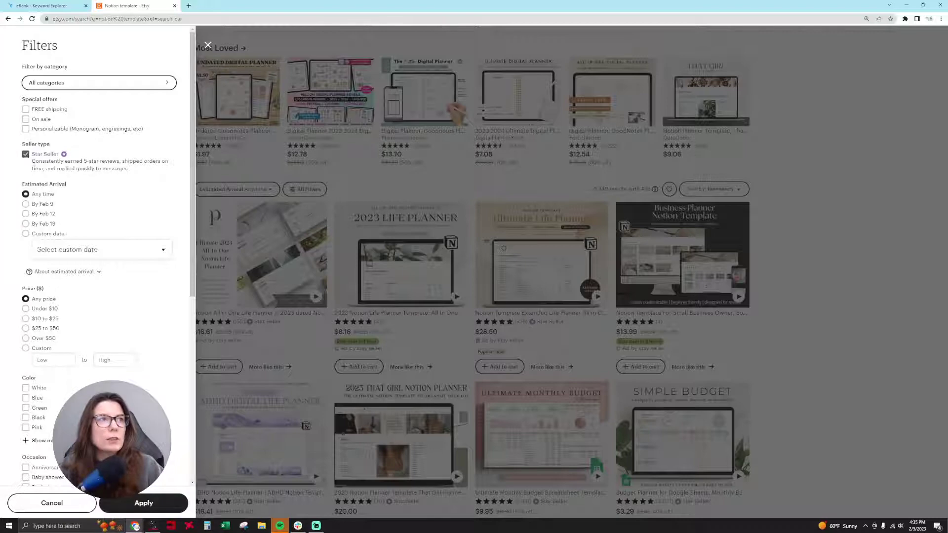
click(136, 505)
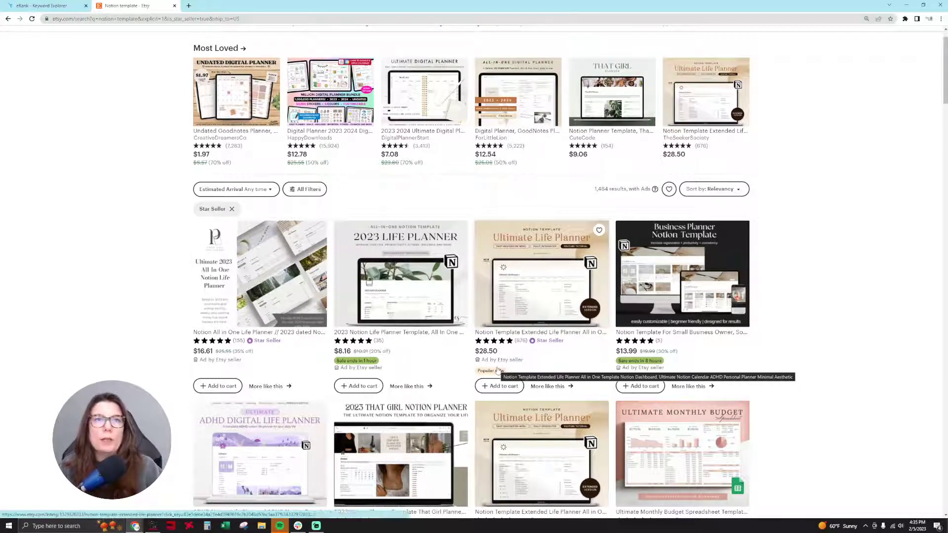
- Browse the Star Seller notion template listings, comparing their planner types, prices, review counts and bestseller badges
scroll(639, 356, down, 1)
scroll(639, 356, down, 2)
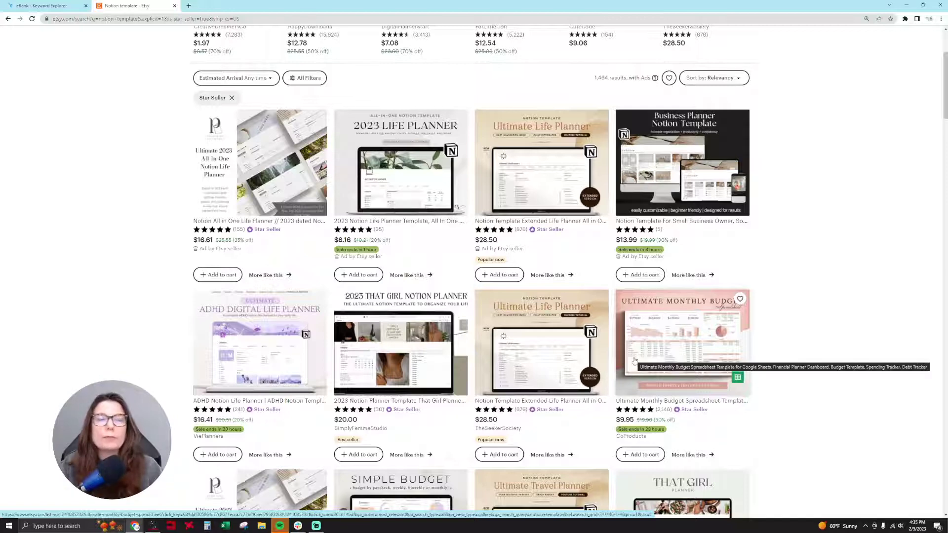
scroll(510, 388, down, 2)
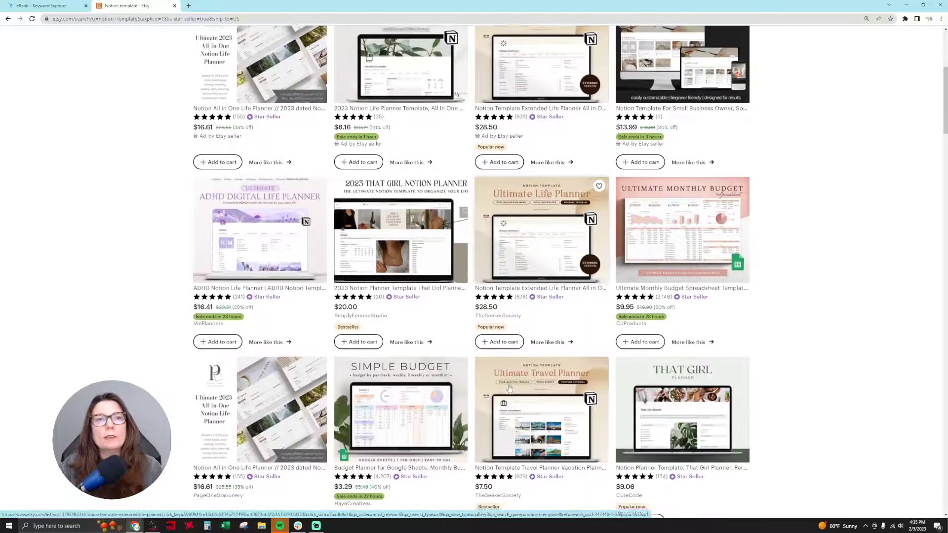
scroll(510, 389, down, 4)
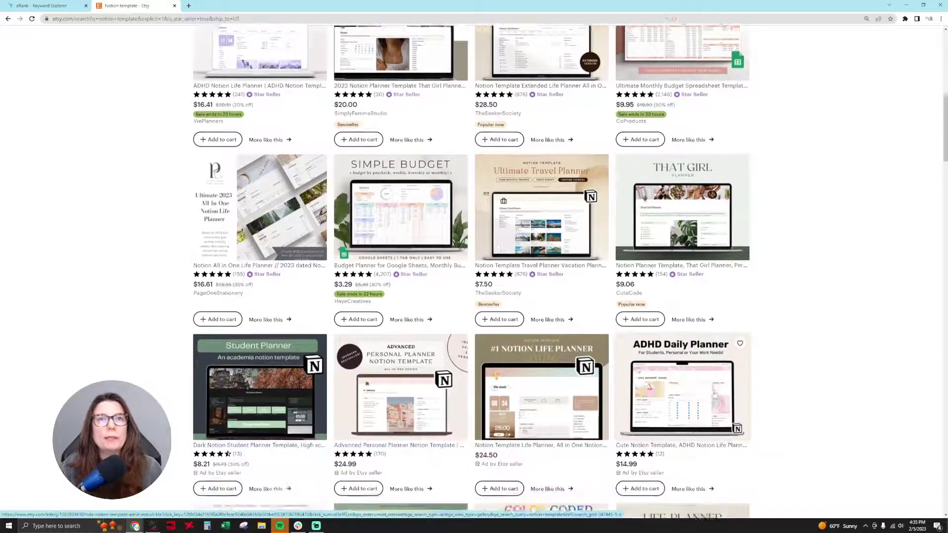
scroll(714, 392, down, 6)
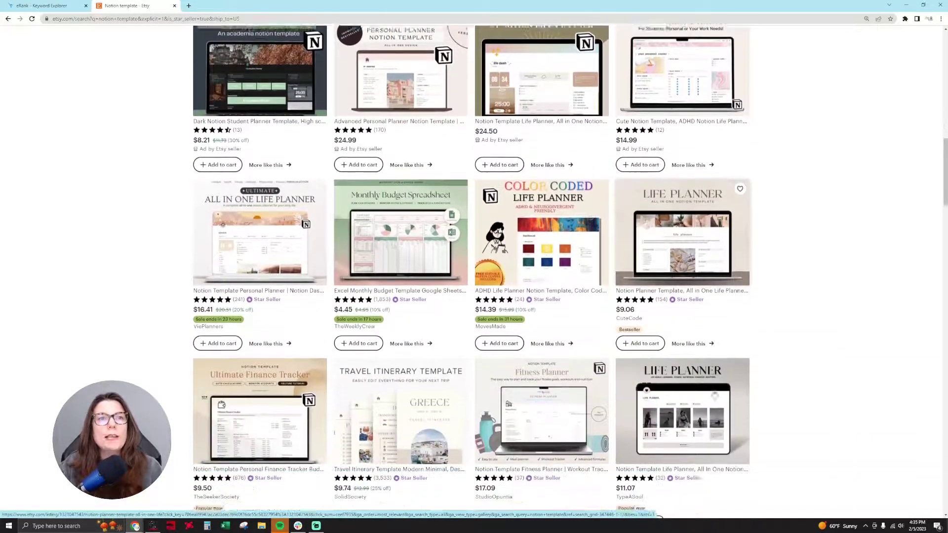
scroll(714, 394, down, 1)
scroll(715, 393, down, 1)
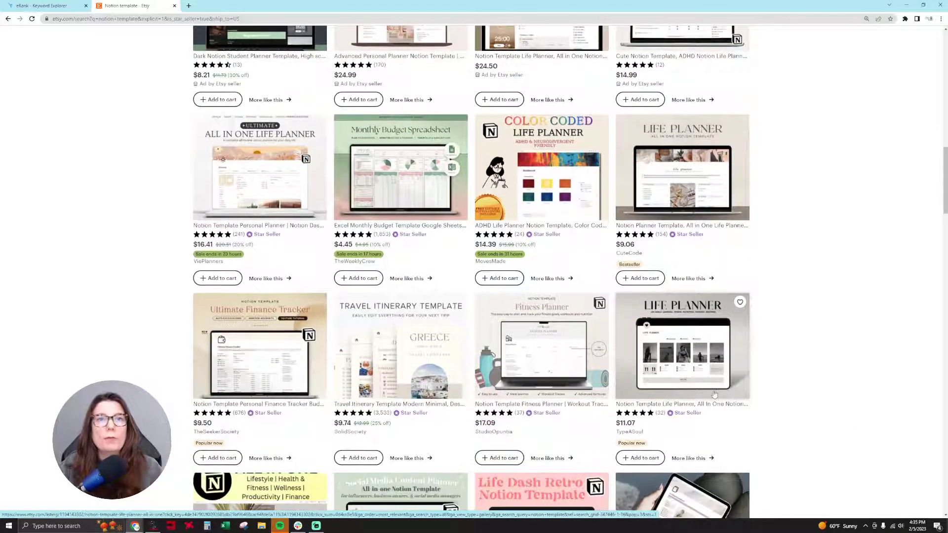
scroll(714, 393, down, 2)
scroll(714, 393, down, 2)
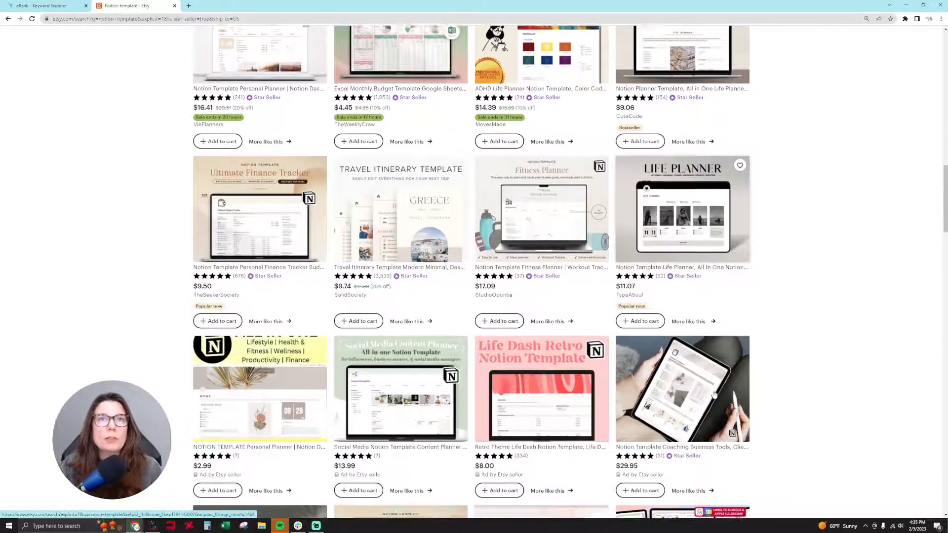
scroll(715, 394, down, 8)
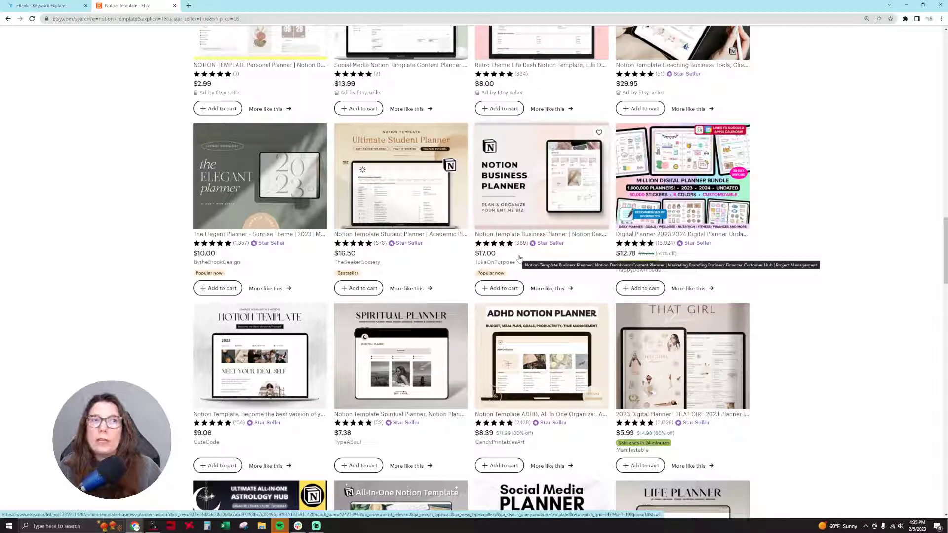
scroll(519, 257, down, 3)
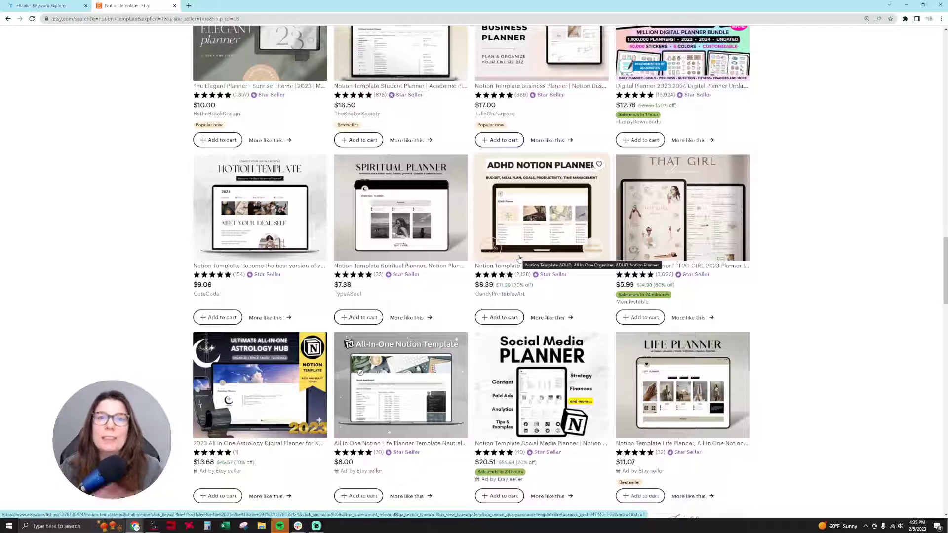
scroll(520, 257, down, 2)
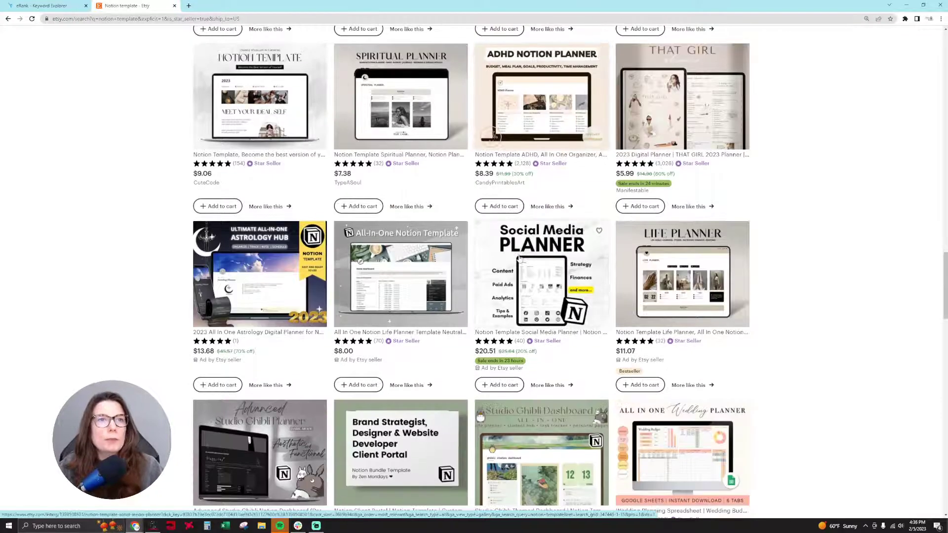
scroll(482, 247, down, 2)
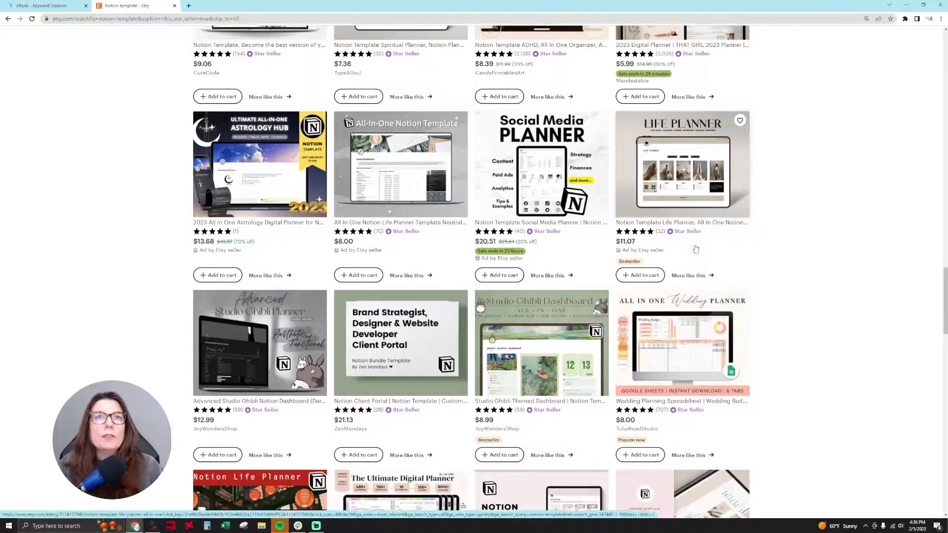
- Return to the Notion Template Business Planner listing priced at $17.00 and open its product page
scroll(695, 249, up, 7)
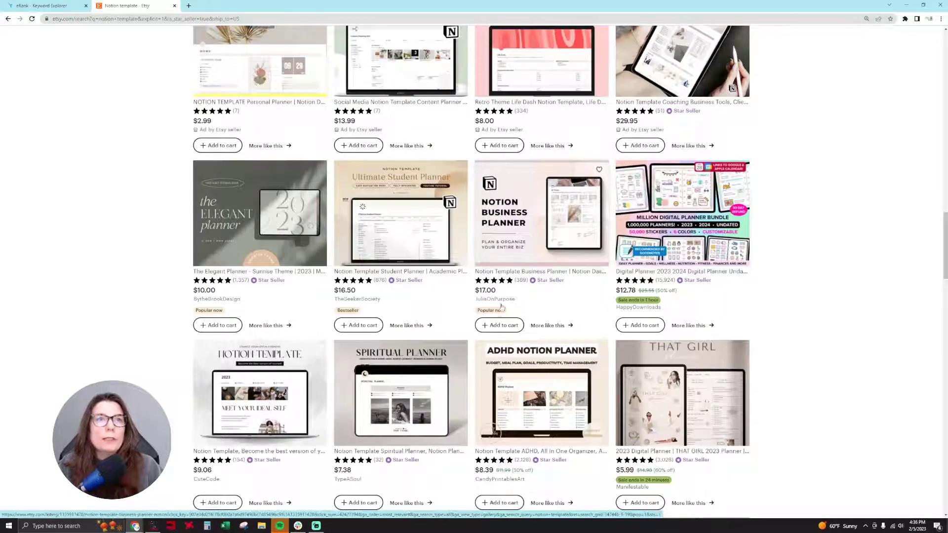
click(530, 261)
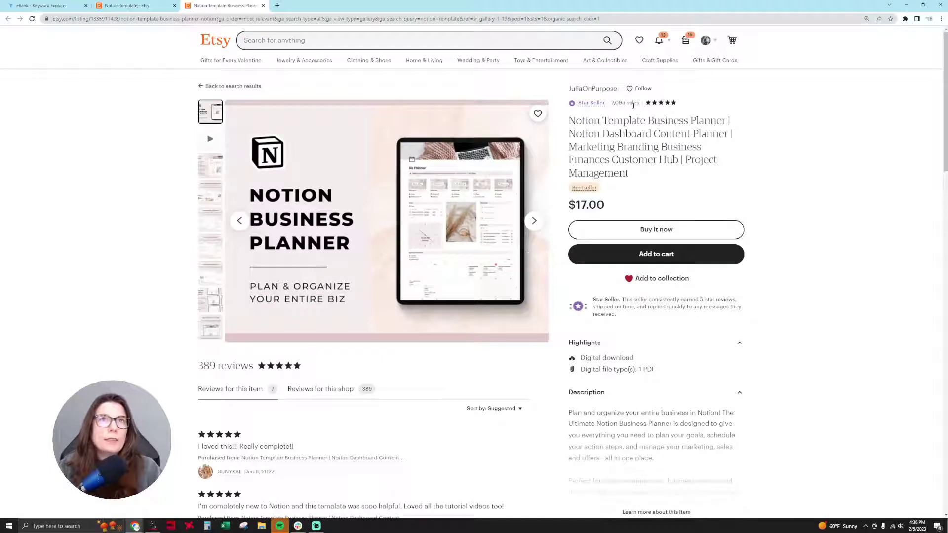
- Browse the shop behind the $17.00 Notion Business Planner, reviewing its product range and prices, and close the listing
click(612, 91)
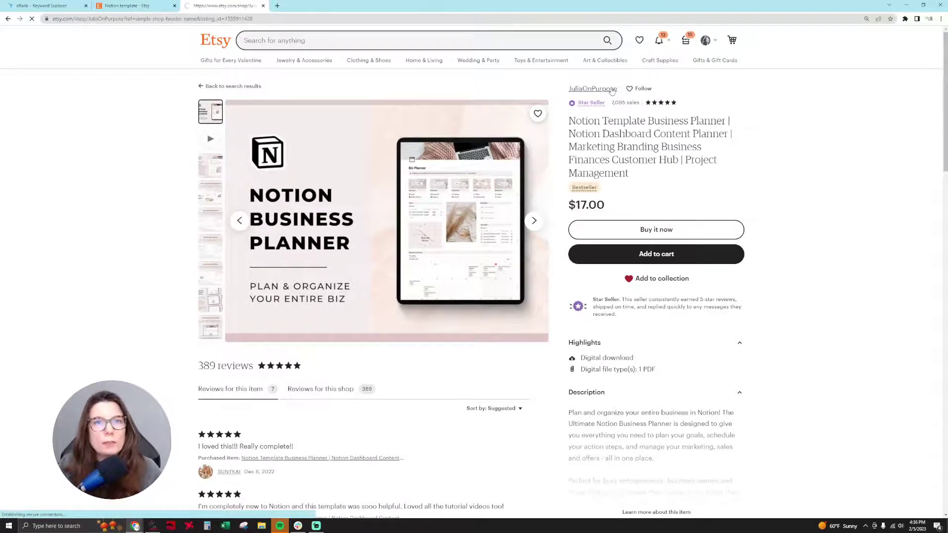
scroll(612, 91, down, 4)
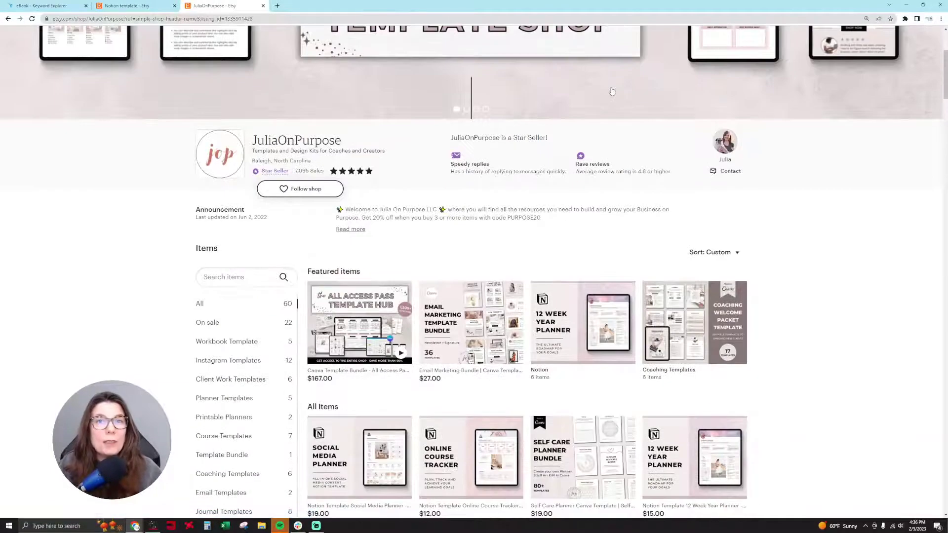
scroll(662, 205, down, 5)
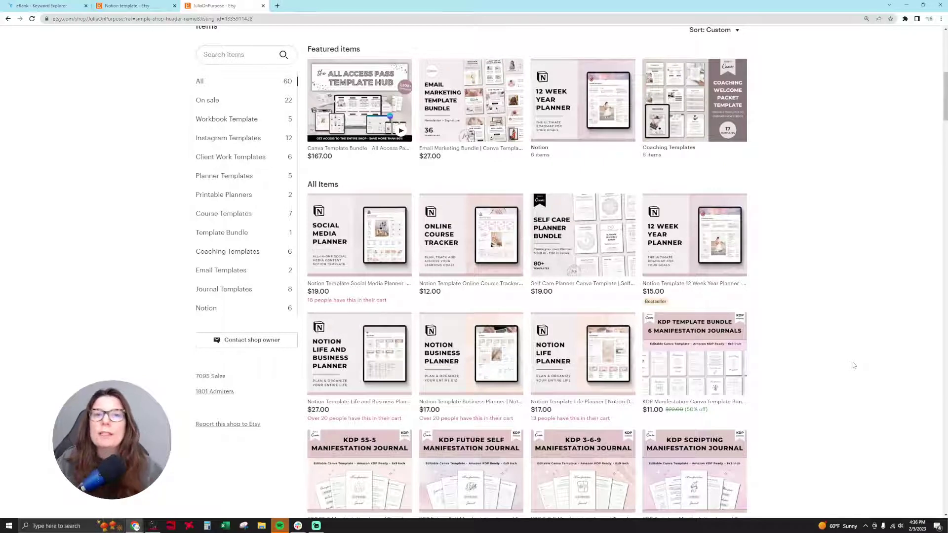
scroll(853, 365, down, 2)
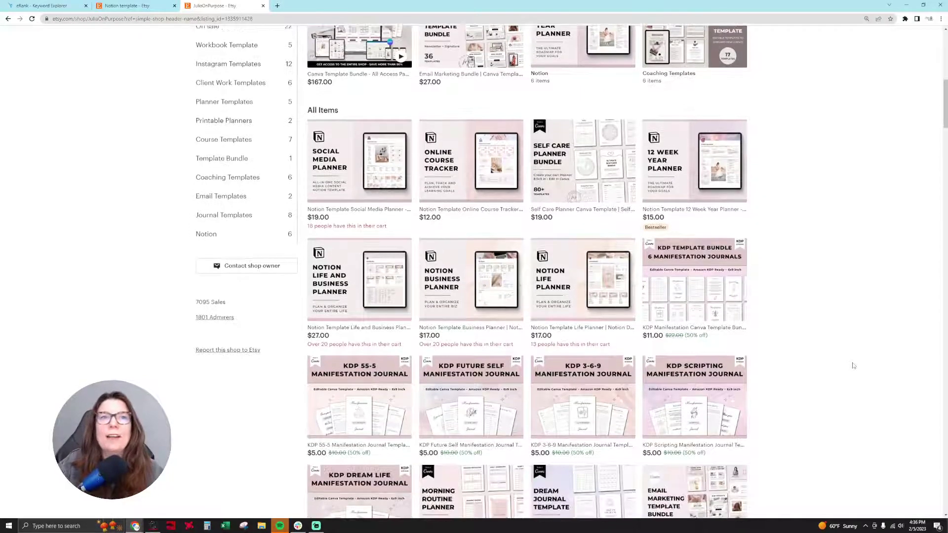
click(8, 20)
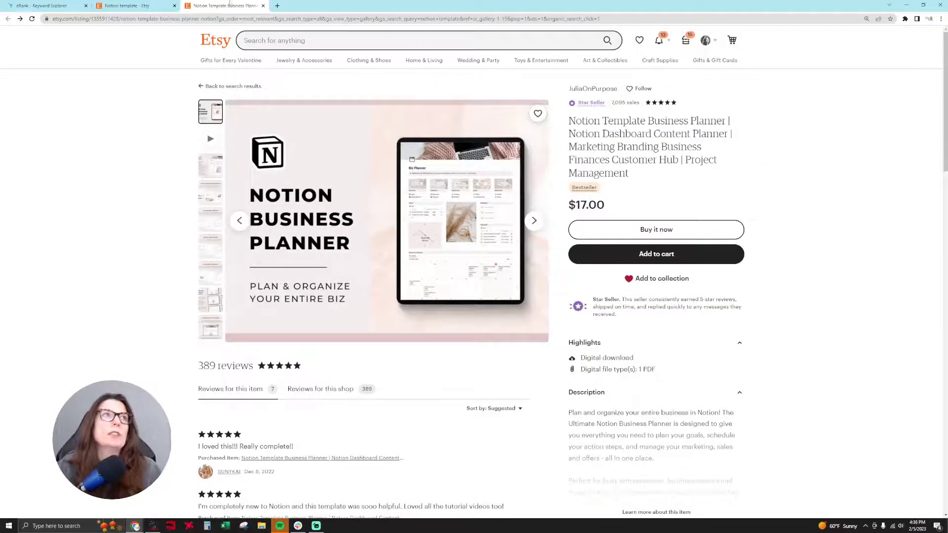
click(263, 6)
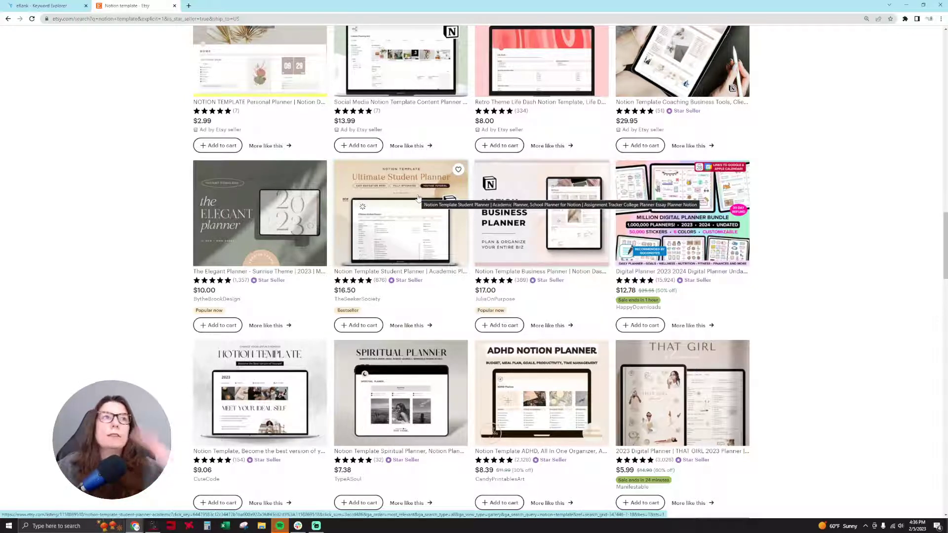
- Copy the URL of the $16.50 Notion Student Planner listing into eRank's Compare Listings tool as the first listing
click(415, 242)
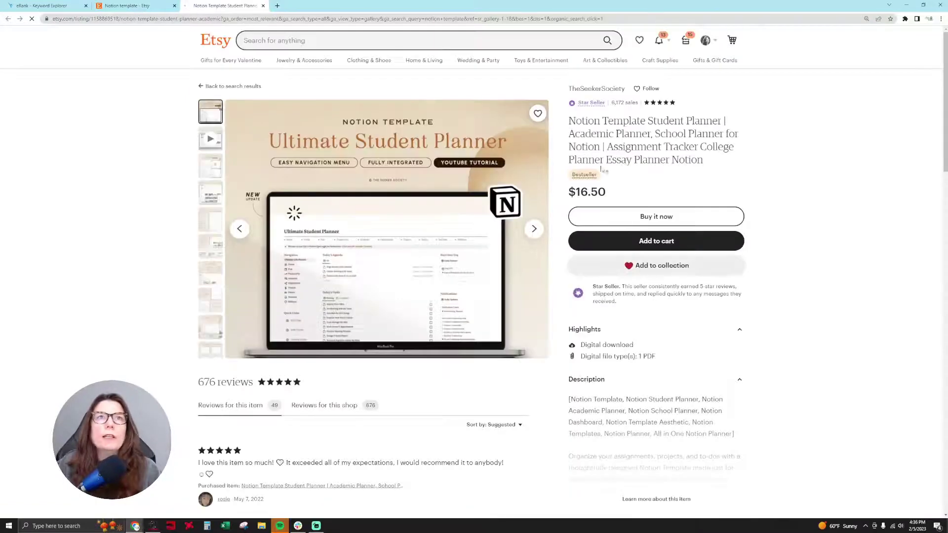
click(442, 20)
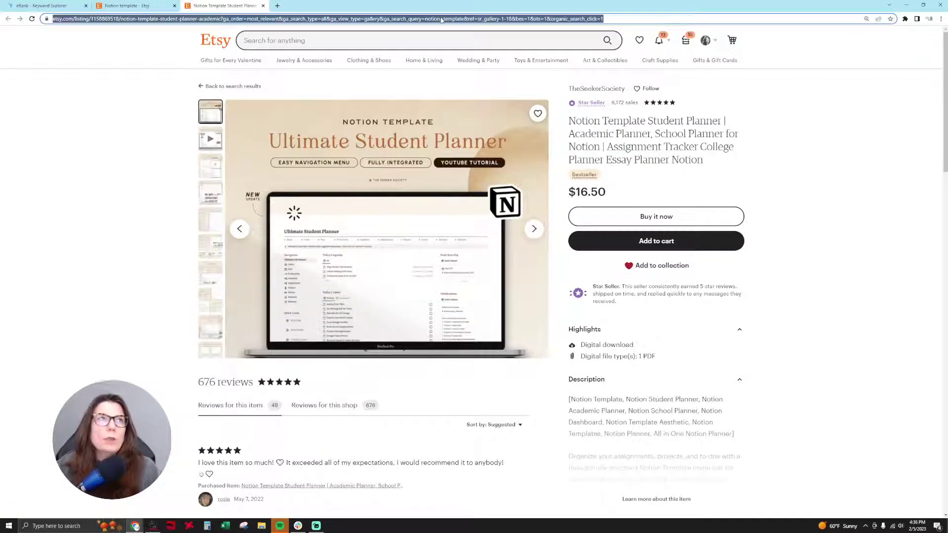
click(20, 5)
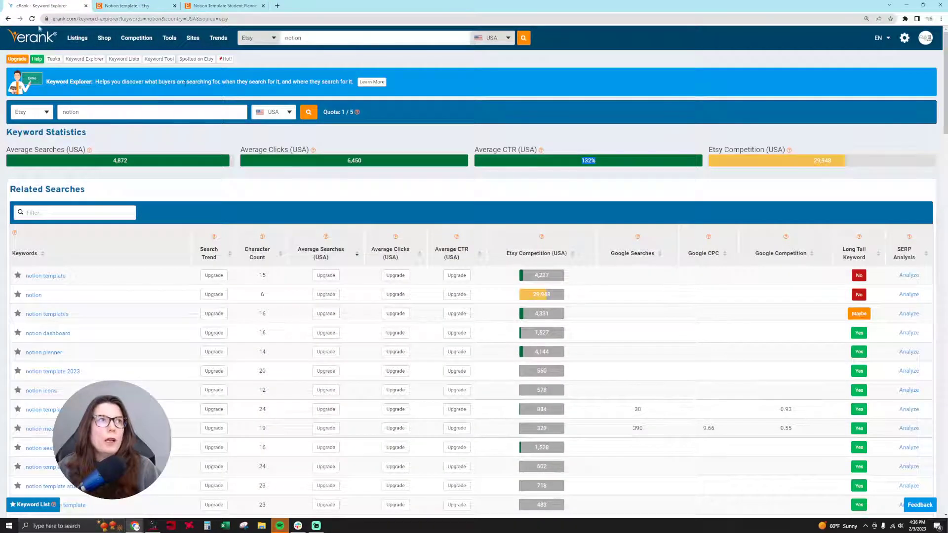
mouse_move(132, 36)
mouse_move(105, 40)
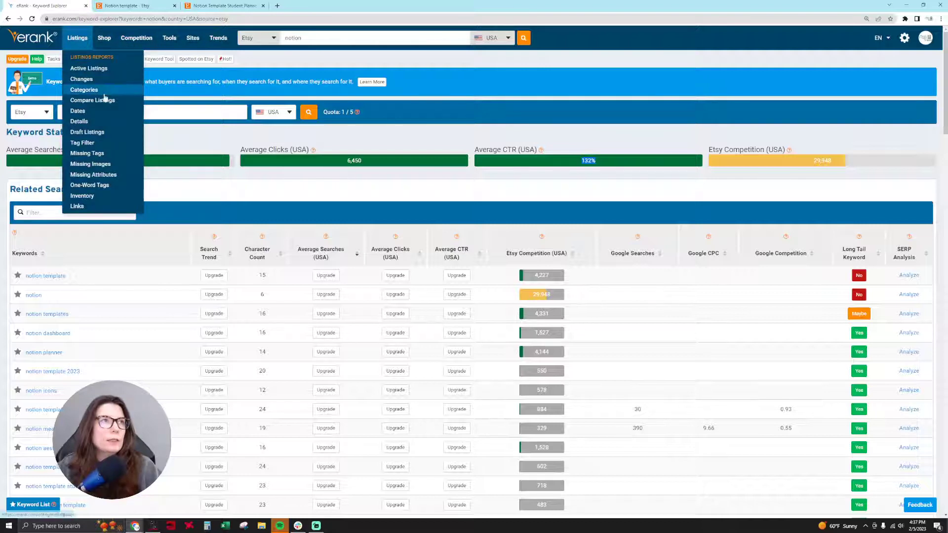
click(101, 101)
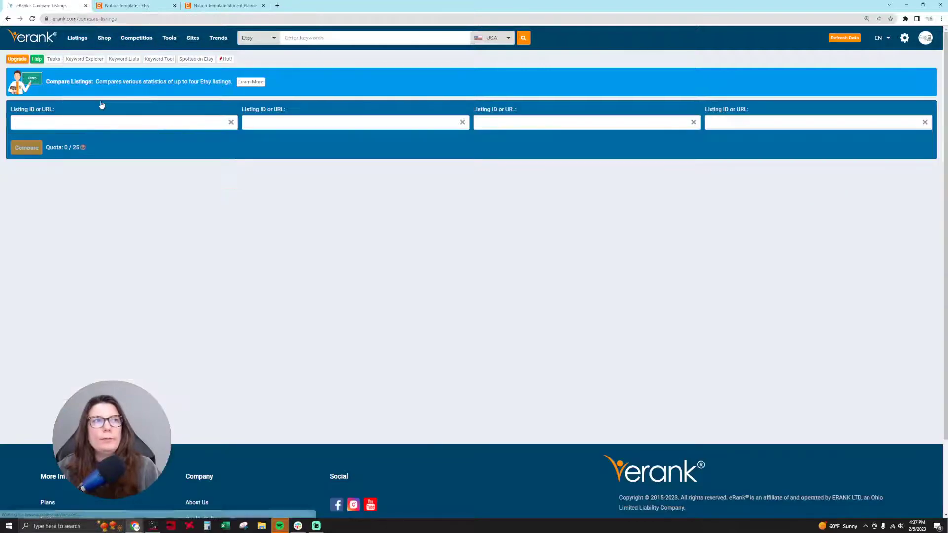
click(92, 118)
key(ctrl+v)
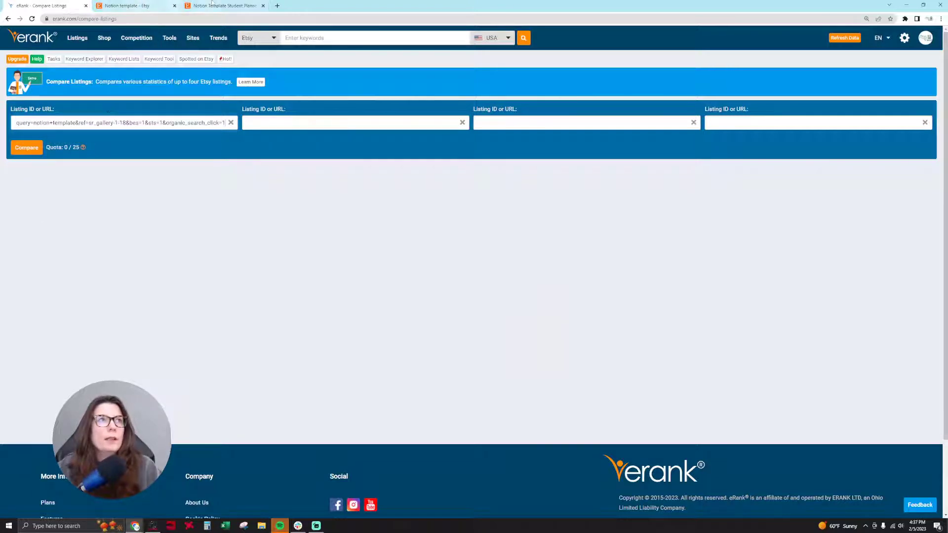
- Add the URL of the $17.00 Notion Business Planner listing on Etsy as the second listing in eRank's comparison
click(212, 5)
click(146, 4)
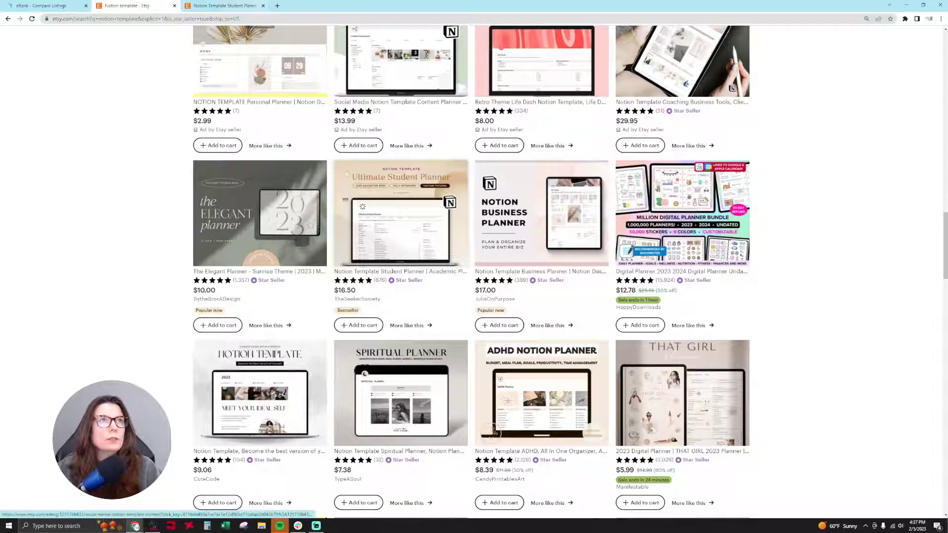
click(216, 4)
click(143, 5)
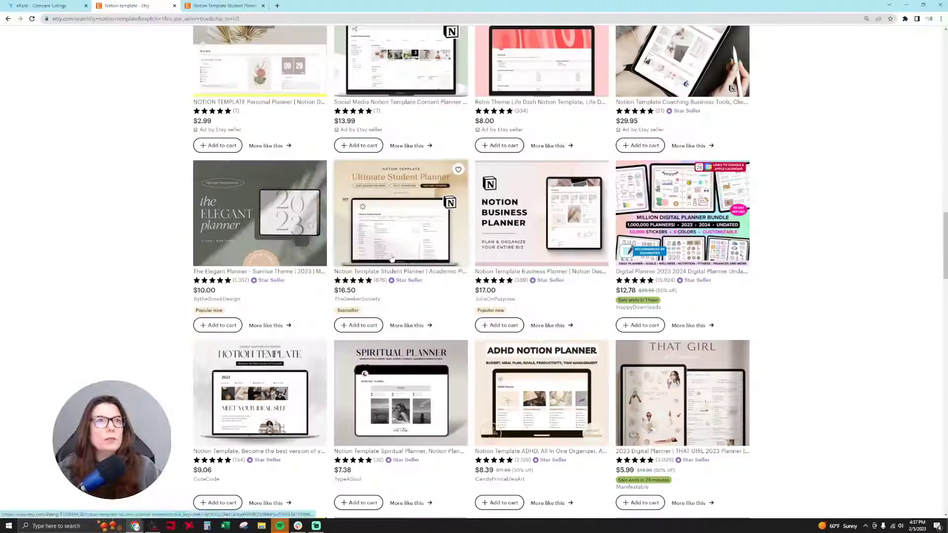
click(543, 243)
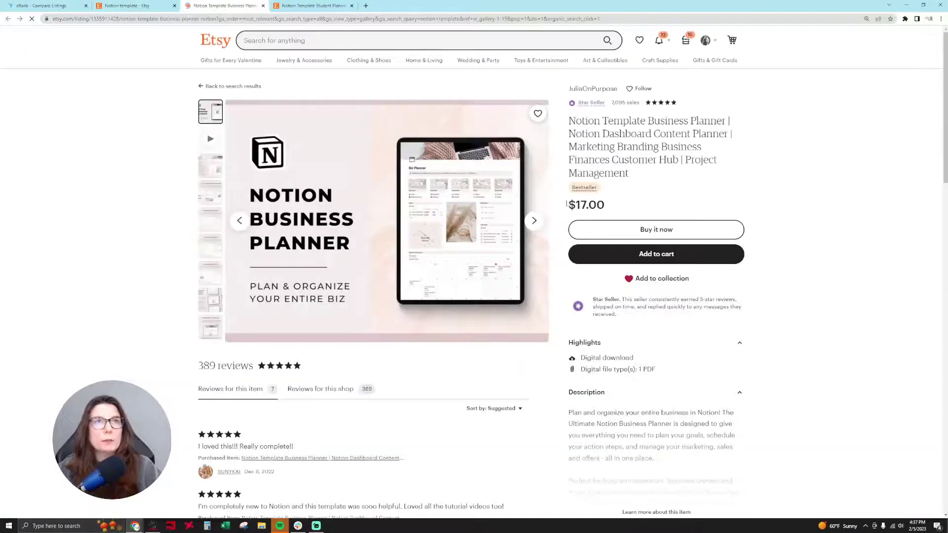
click(199, 19)
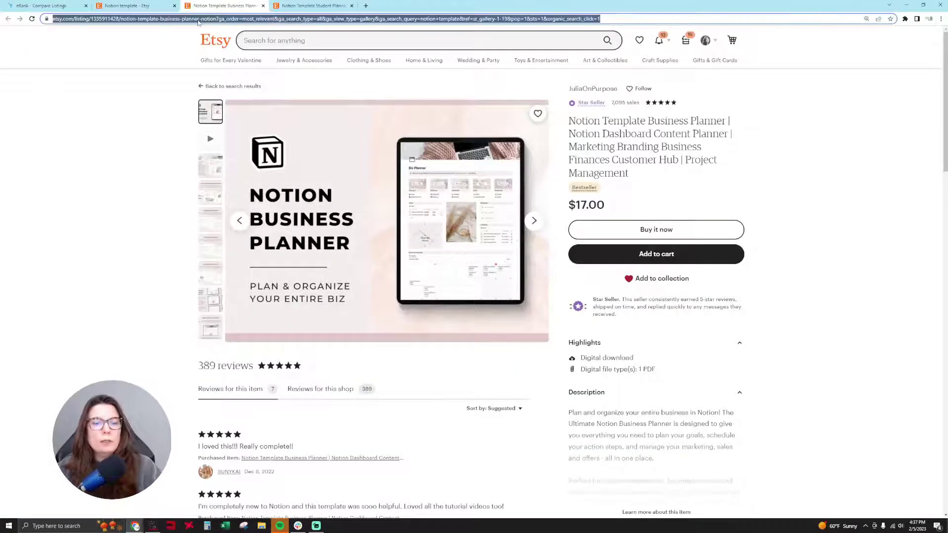
click(45, 6)
click(378, 124)
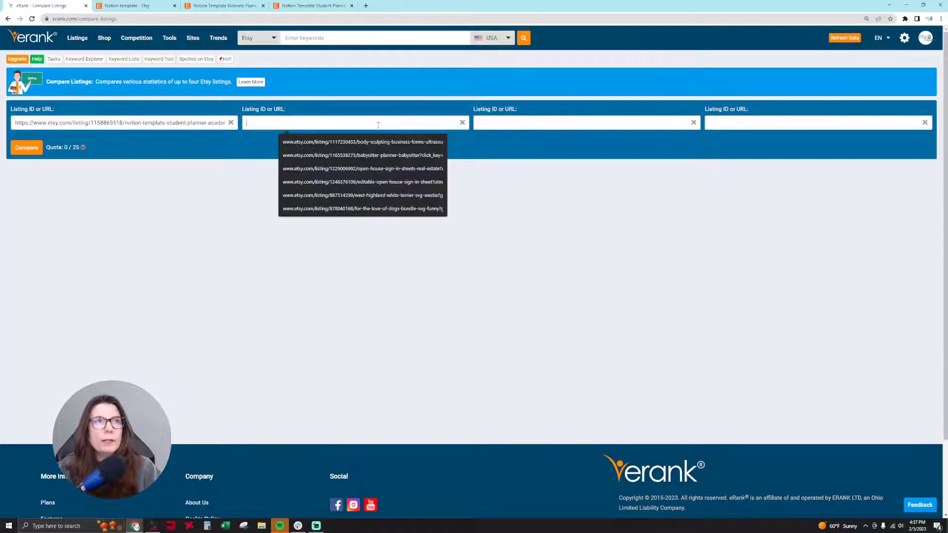
key(ctrl+v)
- Browse the Star Seller notion template results on Etsy for a third listing to compare
click(224, 6)
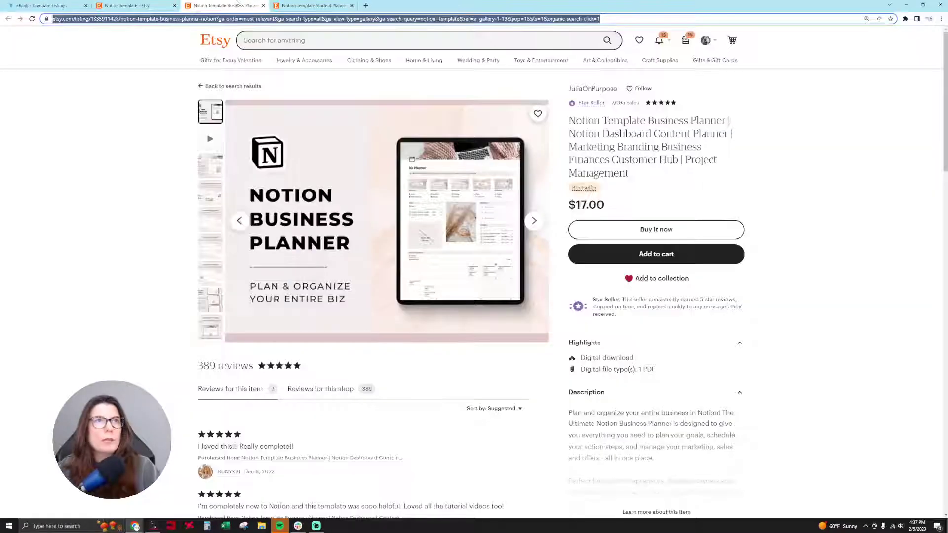
click(146, 6)
scroll(580, 371, down, 6)
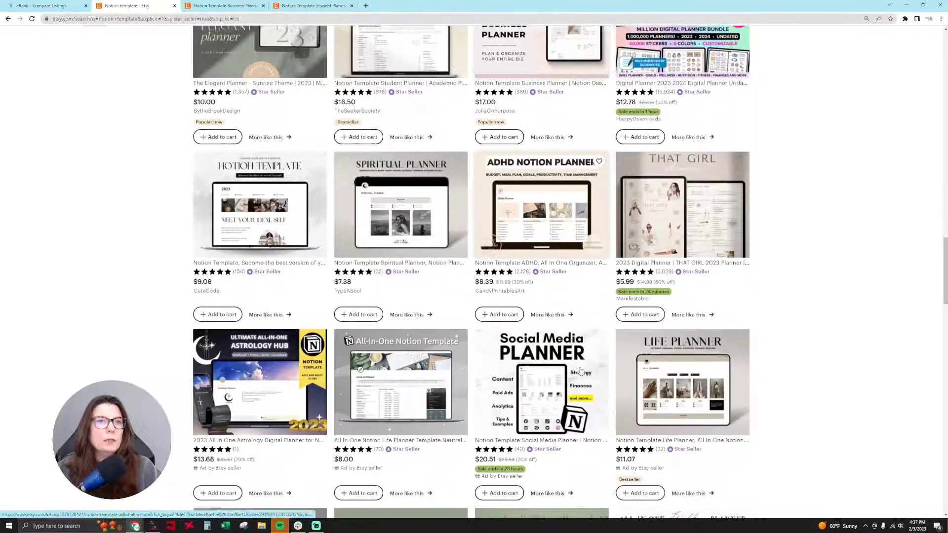
scroll(581, 371, down, 4)
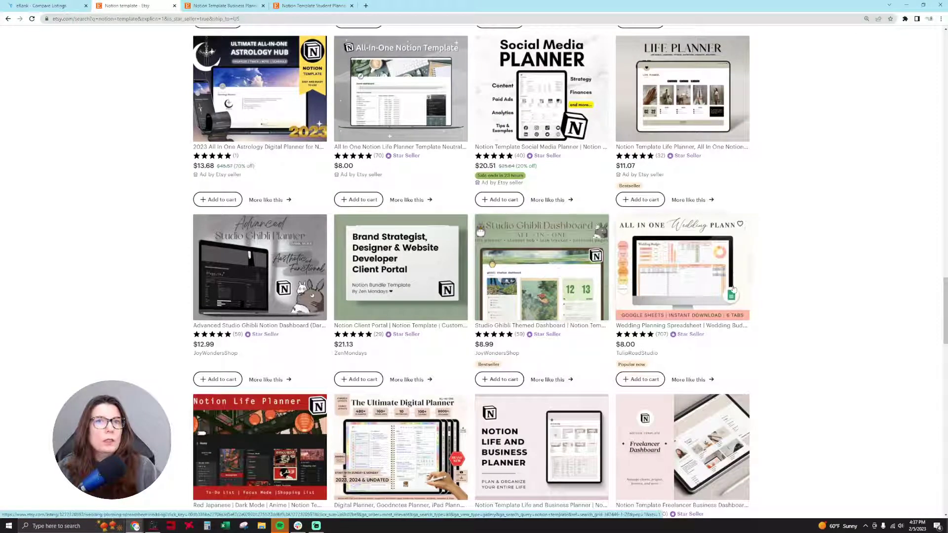
scroll(712, 290, down, 5)
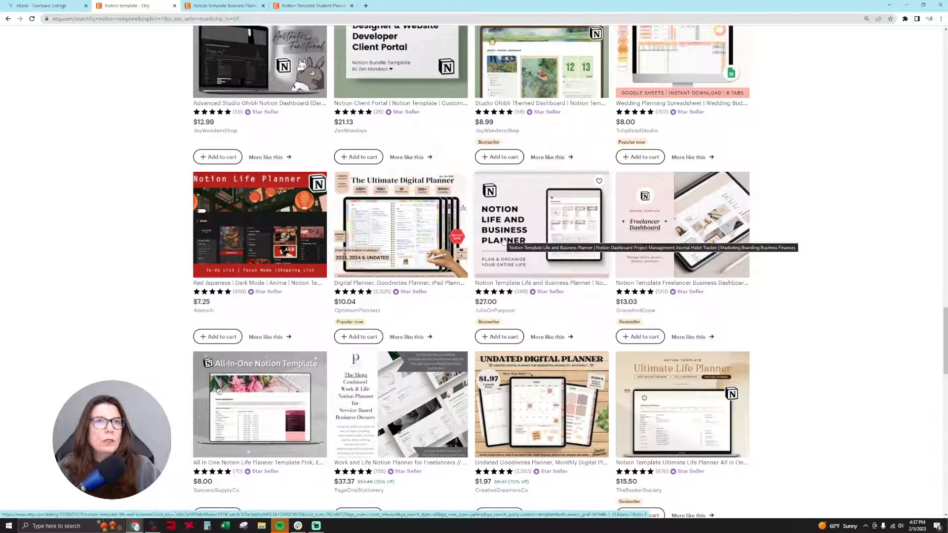
scroll(502, 241, down, 9)
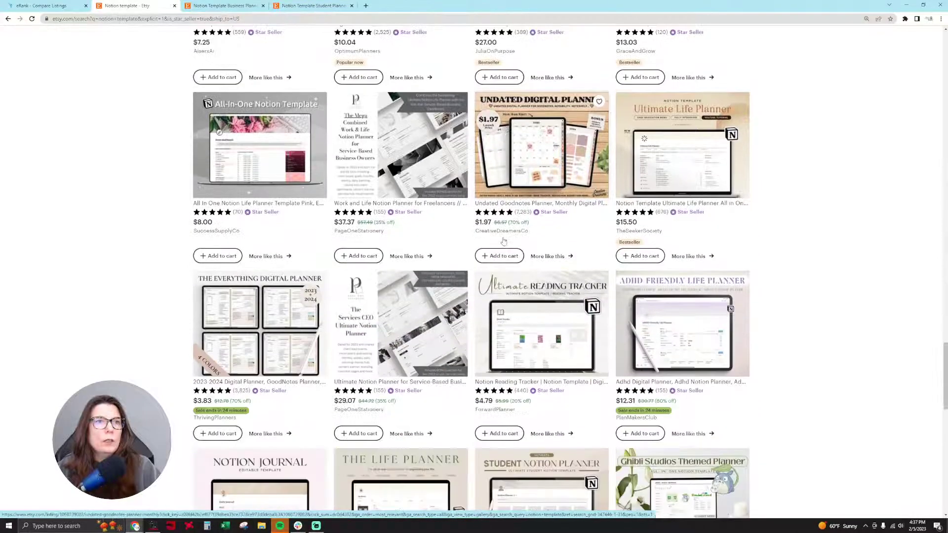
scroll(502, 241, down, 5)
scroll(503, 241, up, 11)
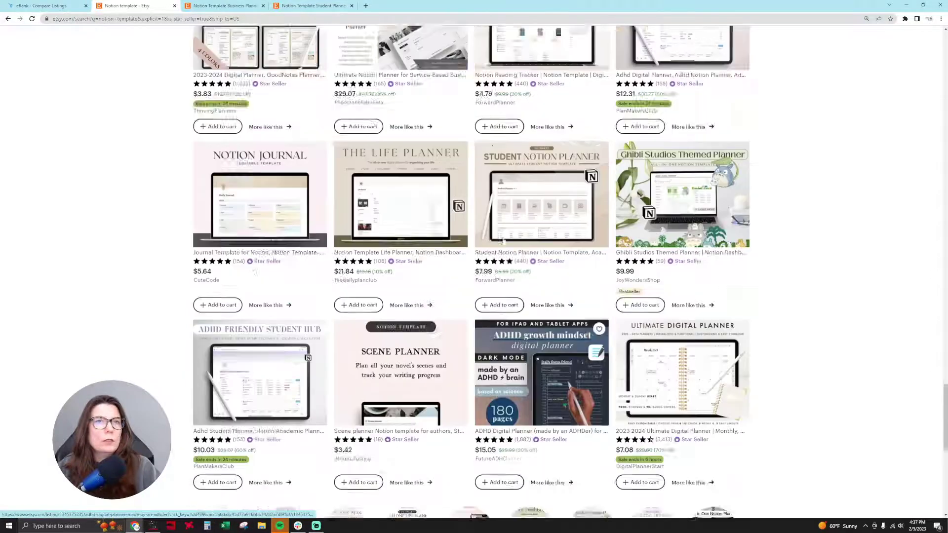
scroll(504, 241, up, 14)
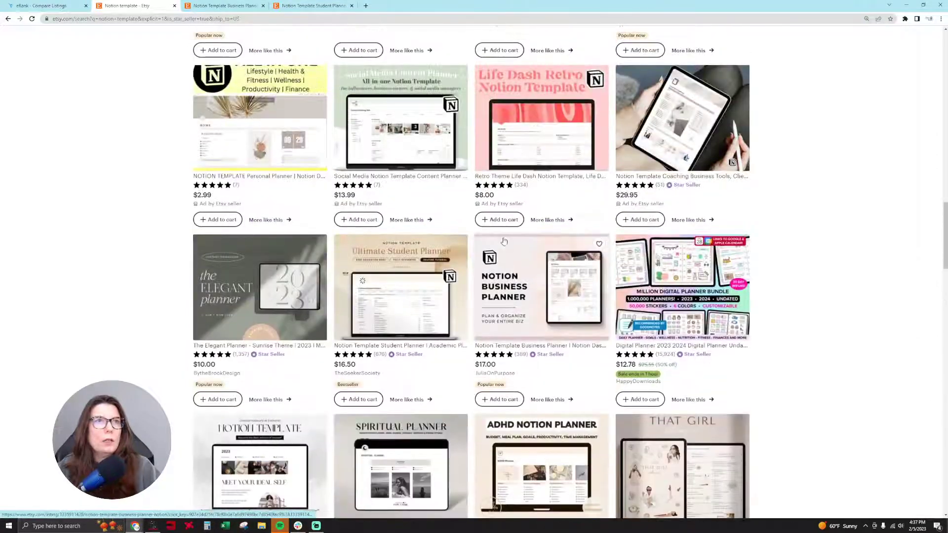
scroll(504, 241, up, 3)
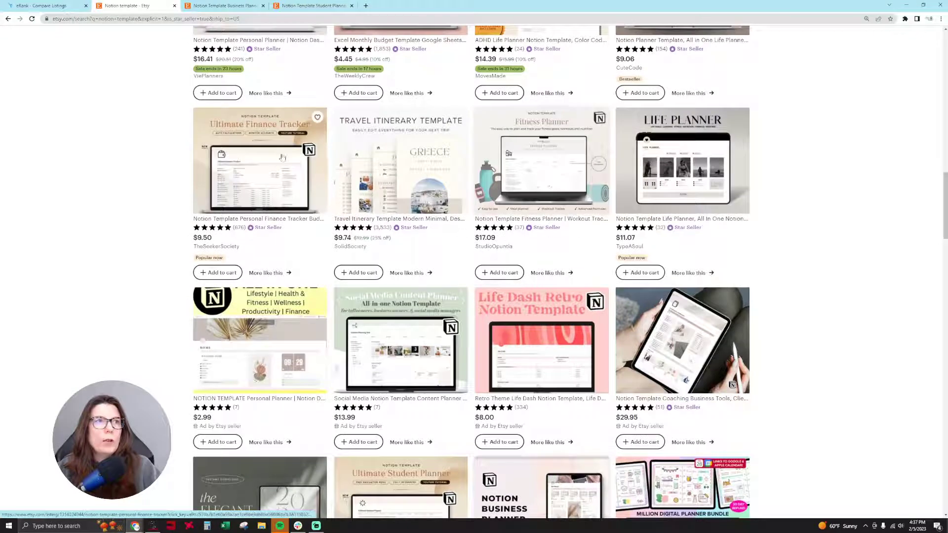
- Enter the URL of the $9.50 Ultimate Finance Tracker listing as the third listing in eRank and run the comparison
click(272, 178)
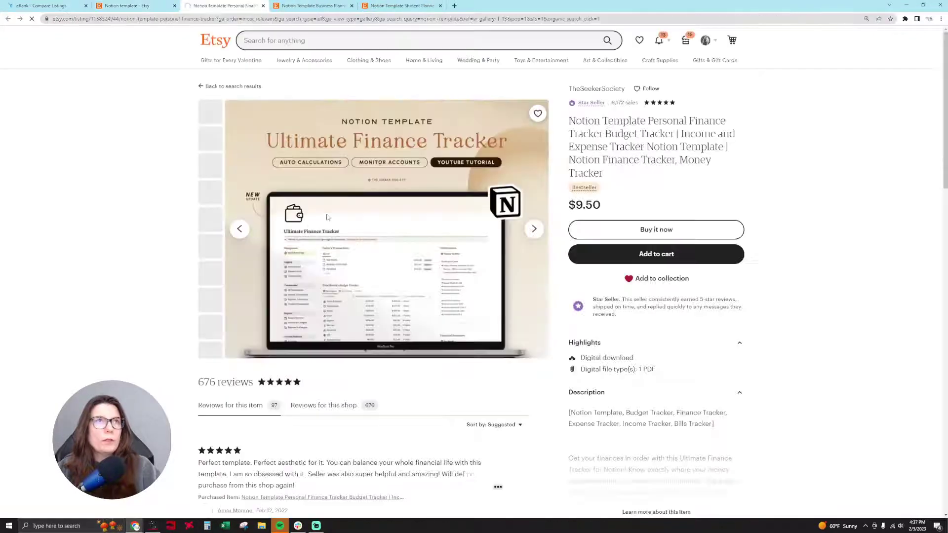
click(363, 20)
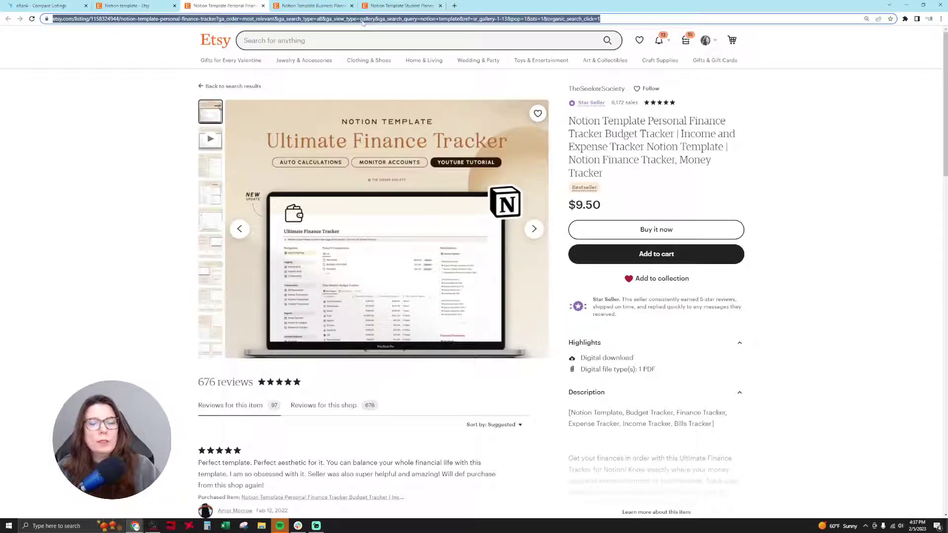
click(128, 6)
click(42, 5)
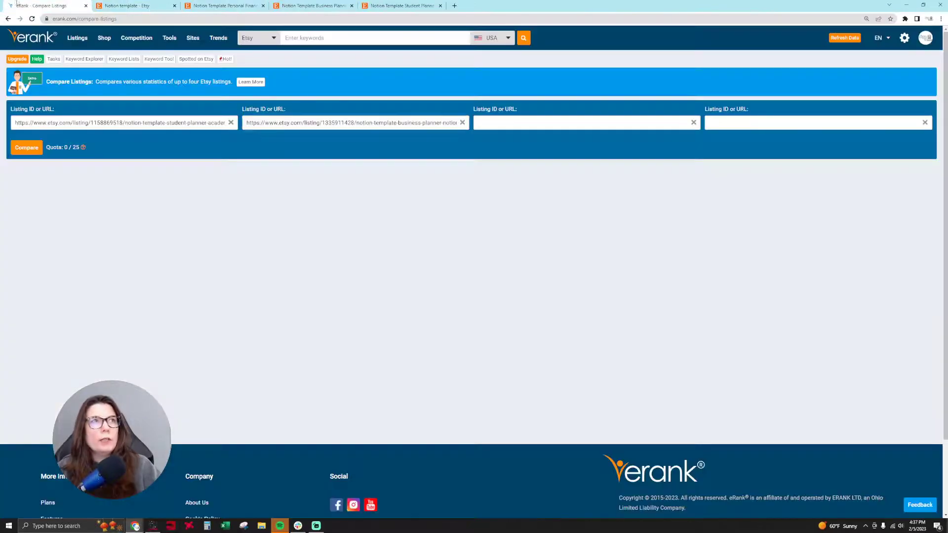
click(634, 119)
key(ctrl+v)
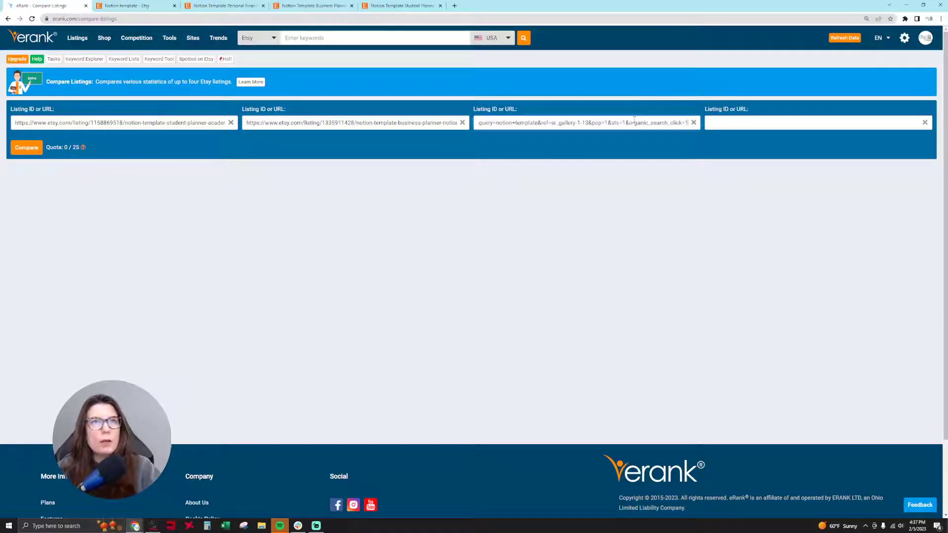
click(27, 148)
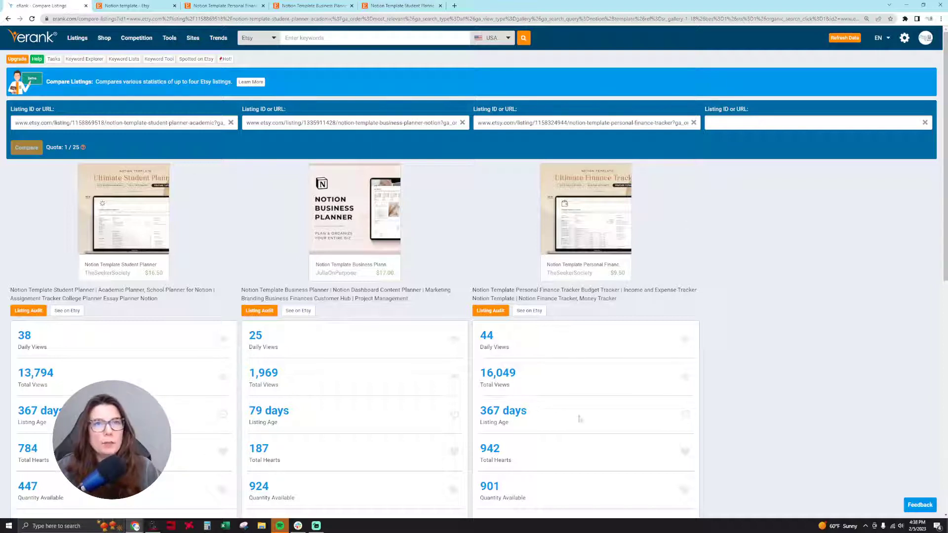
- Examine the listing age, daily views and quantity available of the three compared Notion listings
drag(553, 430, 480, 409)
click(490, 421)
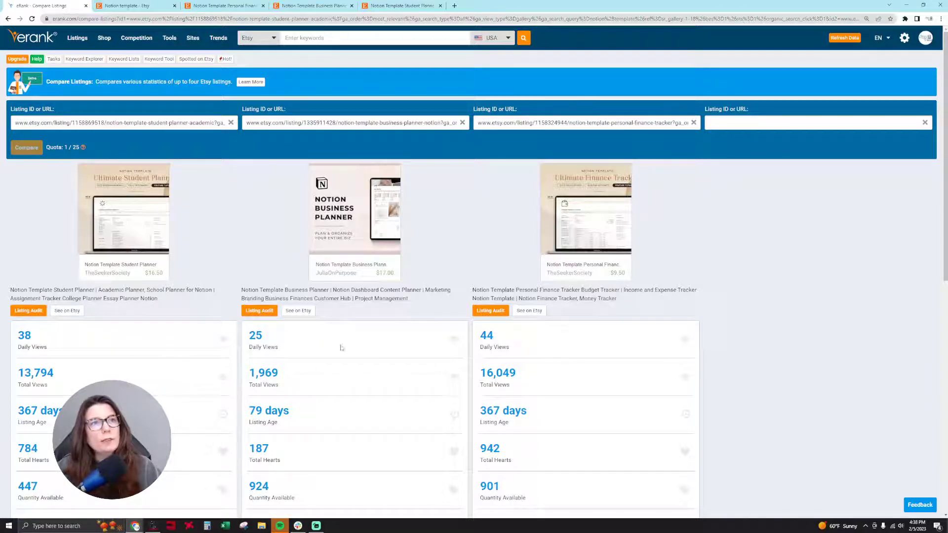
drag(309, 411, 249, 411)
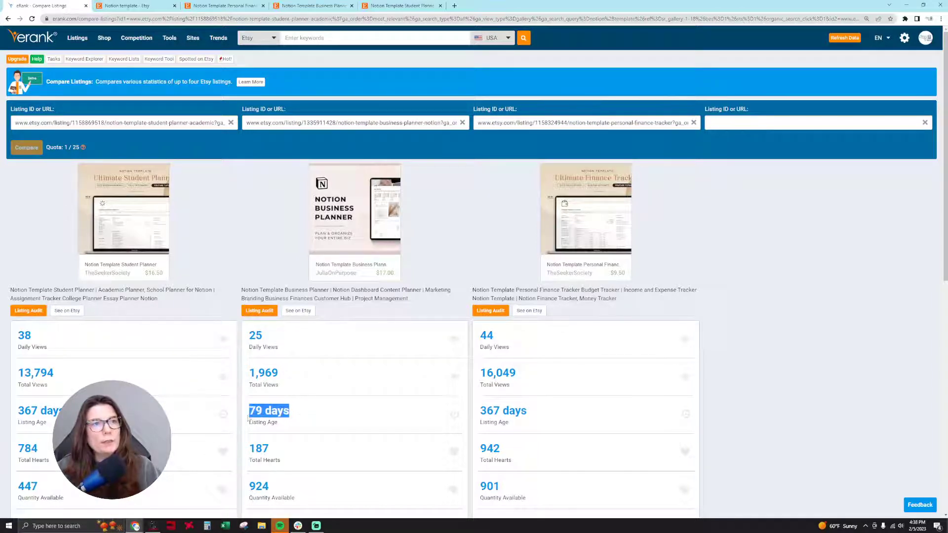
click(279, 340)
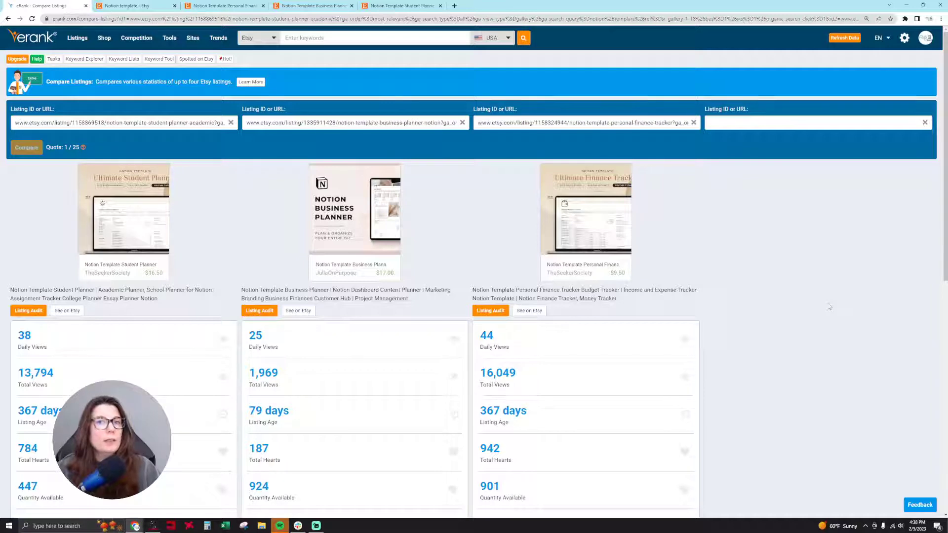
scroll(830, 307, down, 2)
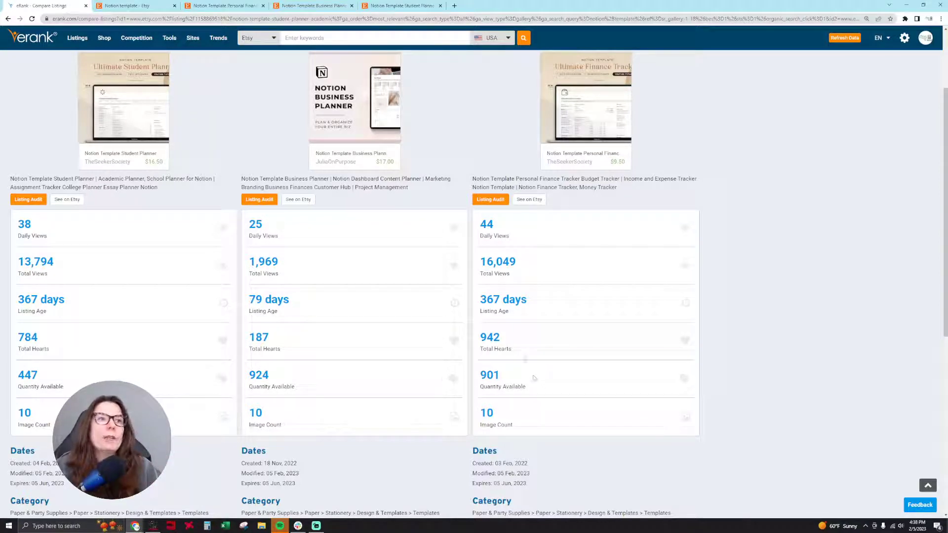
drag(514, 375, 476, 376)
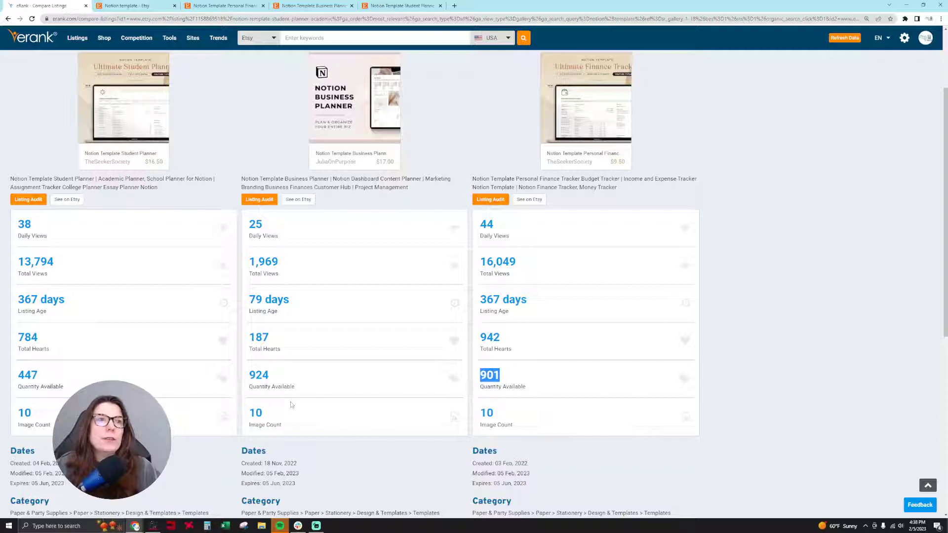
- Compare the quantity available across the three Notion listings, and check the daily views of the Student Planner listing
drag(289, 376, 251, 375)
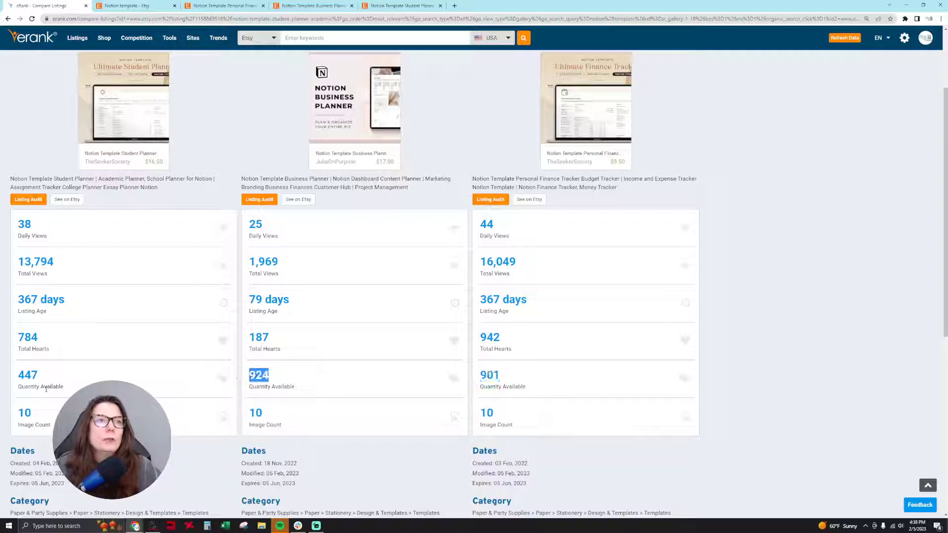
drag(44, 376, 7, 376)
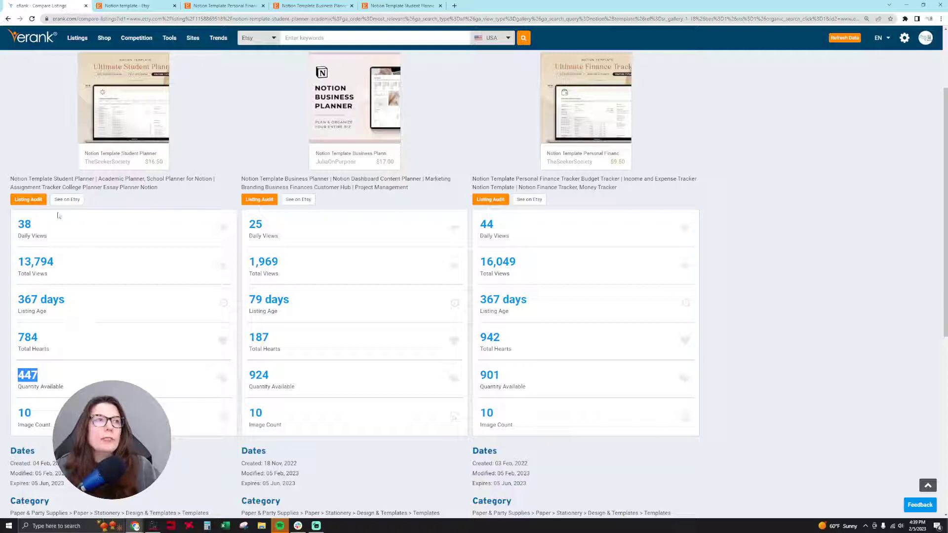
drag(57, 212, 120, 239)
click(168, 244)
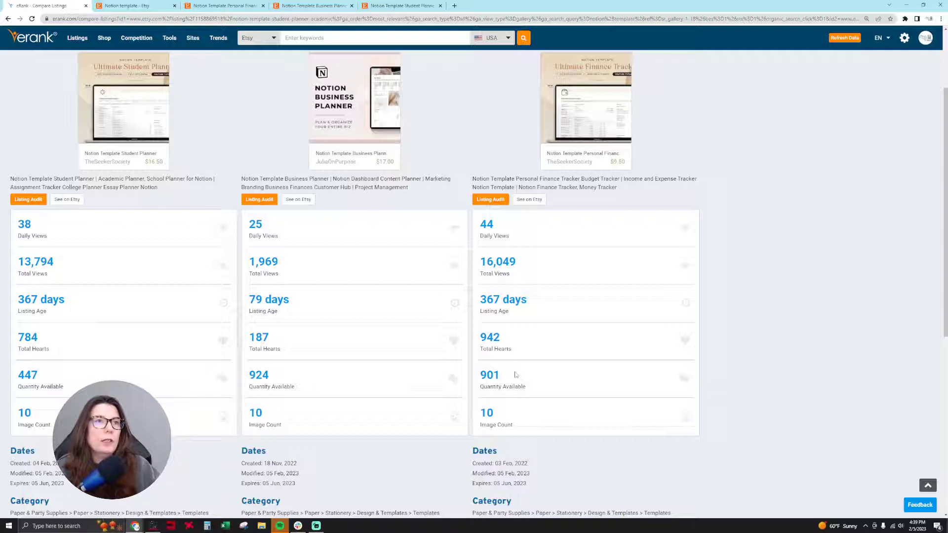
drag(42, 375, 5, 383)
click(334, 384)
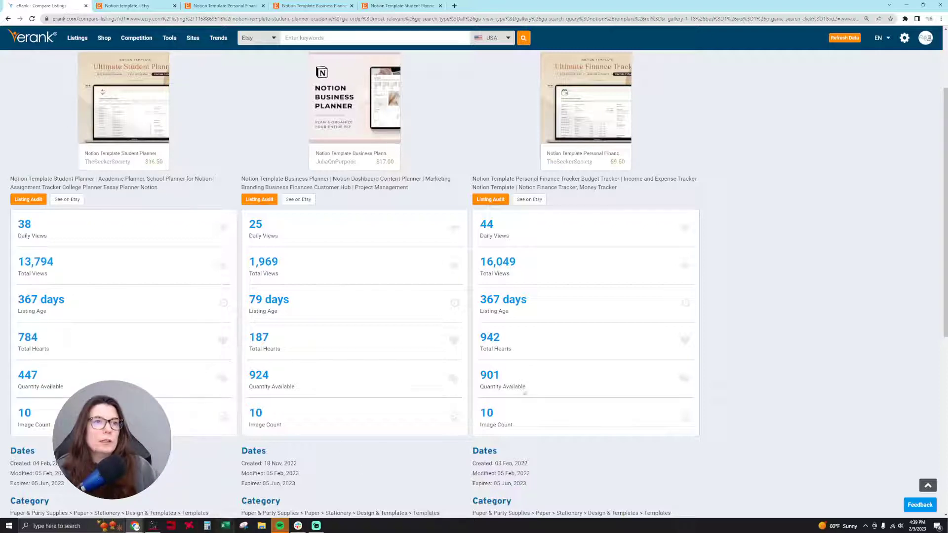
drag(507, 377, 483, 375)
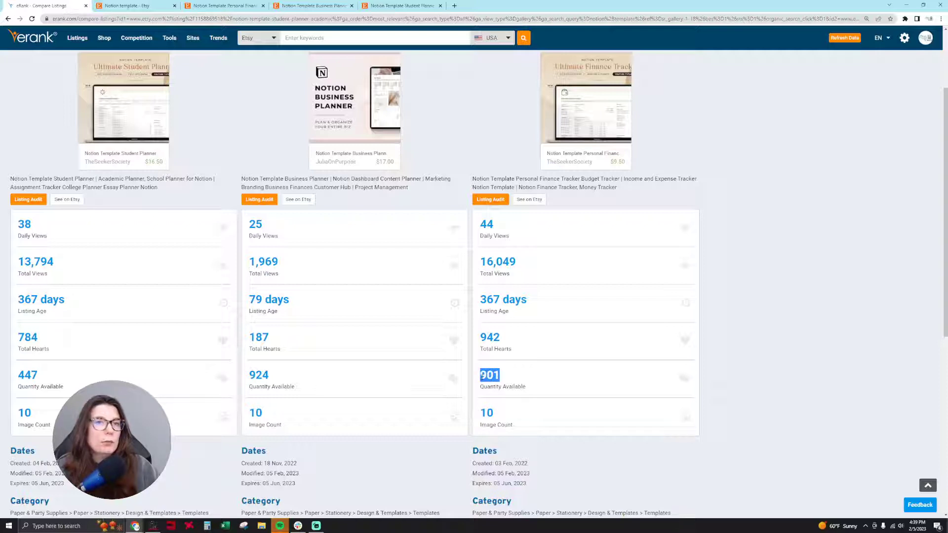
drag(270, 375, 247, 376)
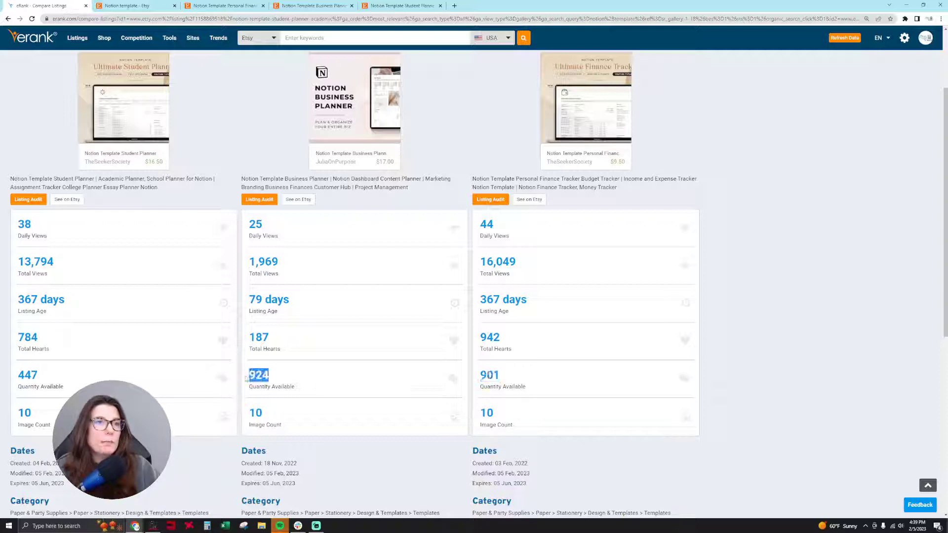
double_click(27, 375)
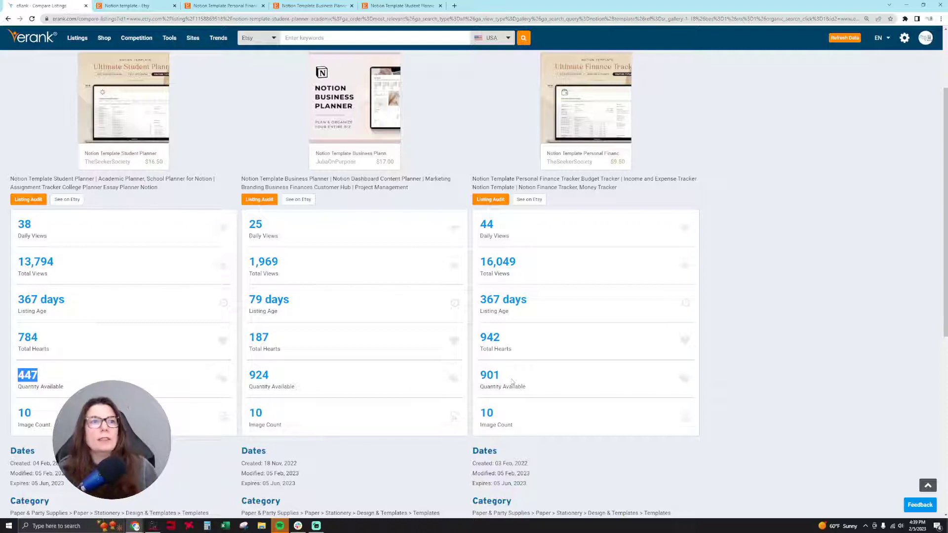
click(833, 279)
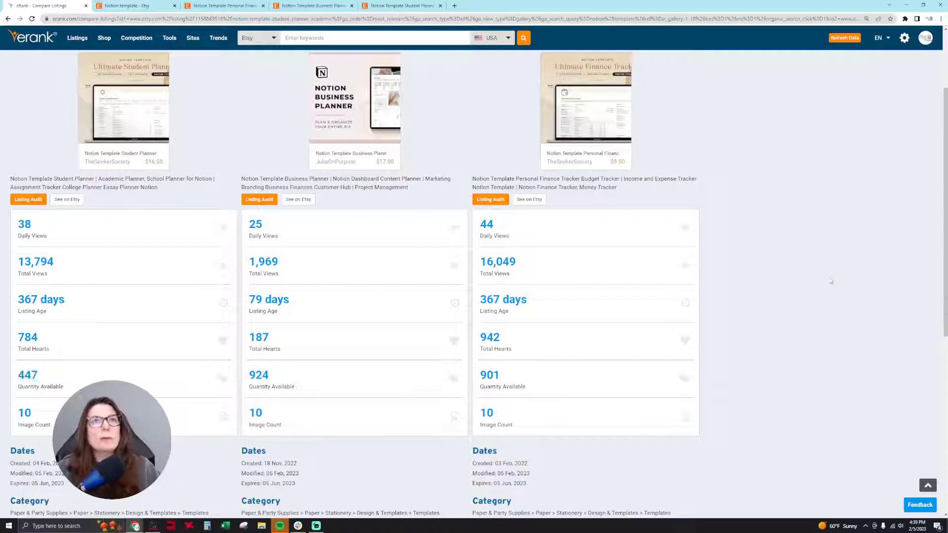
drag(511, 377, 478, 382)
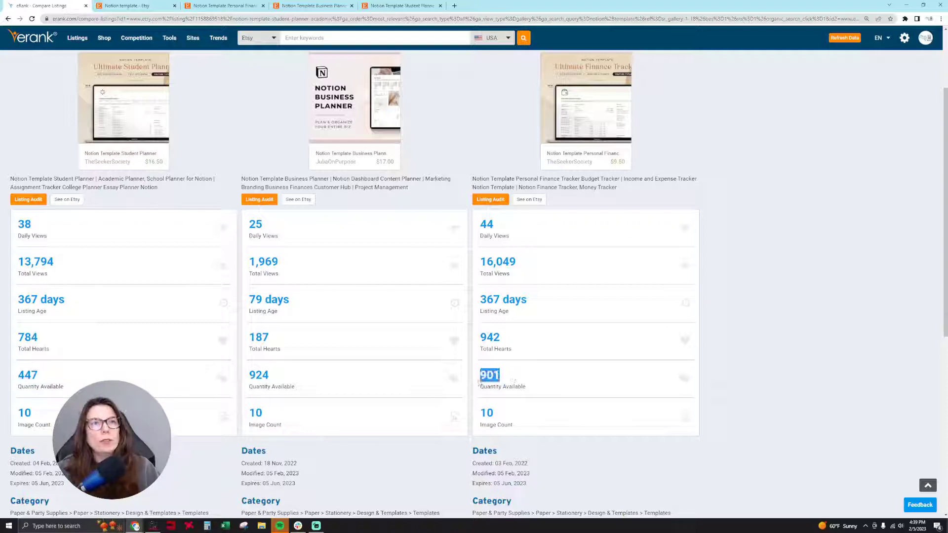
- Examine the tags used by the three compared listings, from the Business Planner's Notion tags to the Finance Tracker's budget tags
scroll(645, 378, down, 6)
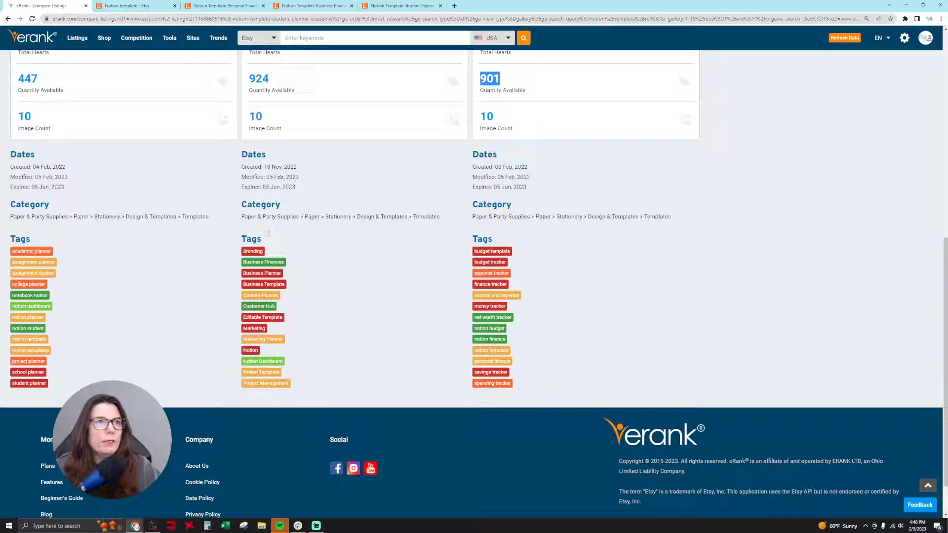
click(267, 251)
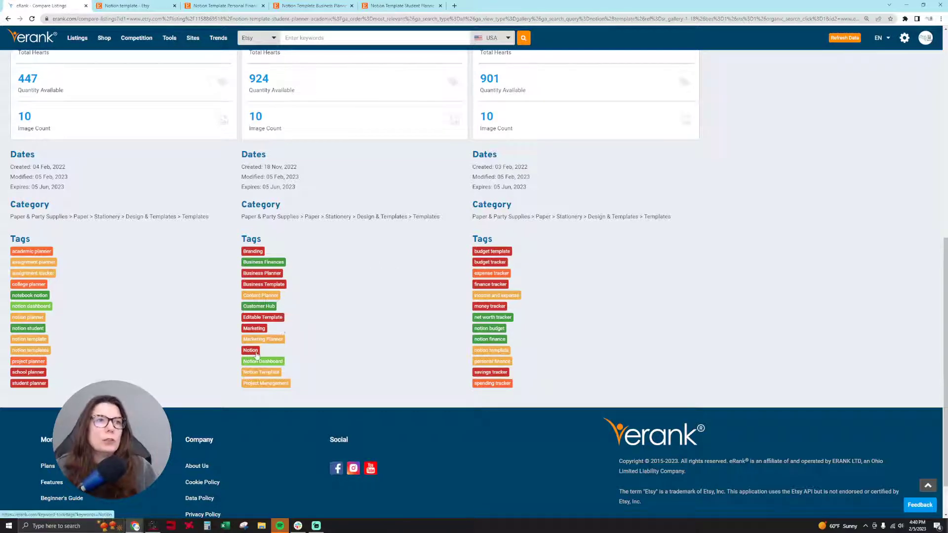
mouse_move(280, 344)
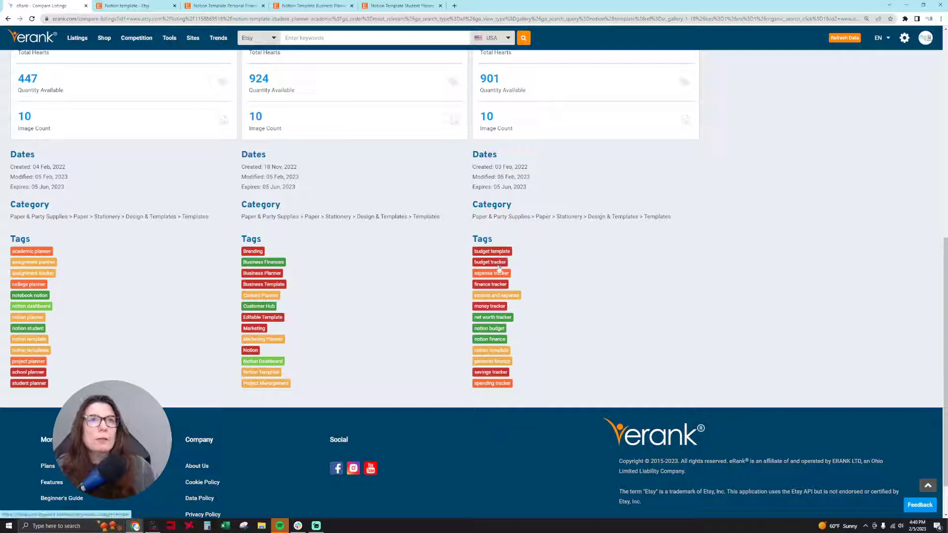
mouse_move(497, 269)
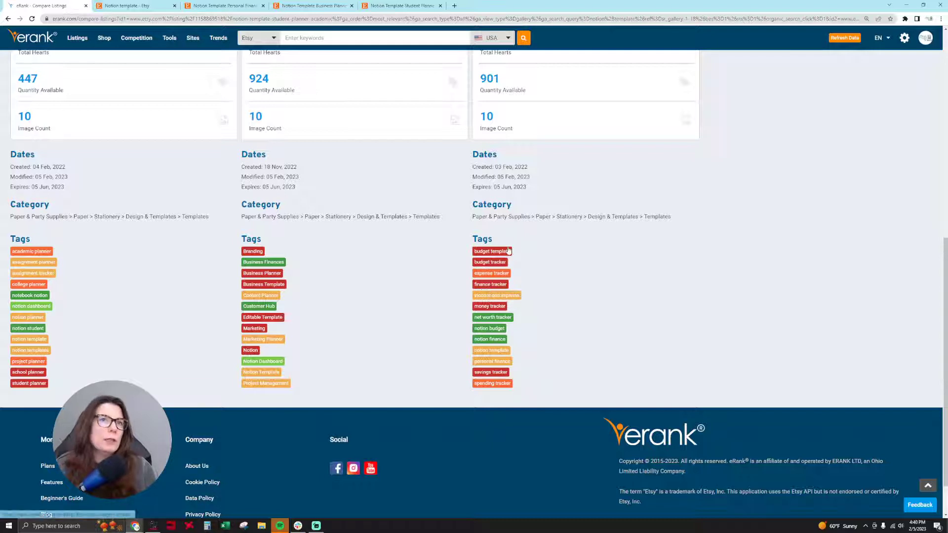
mouse_move(509, 250)
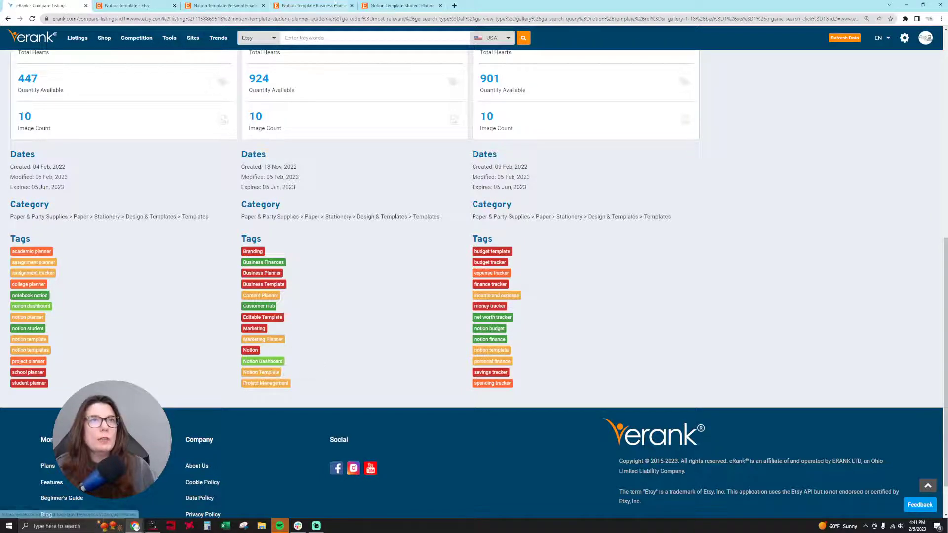
- Switch to Etsy and search for "notion finance" from the Student Planner listing page
click(400, 5)
click(378, 37)
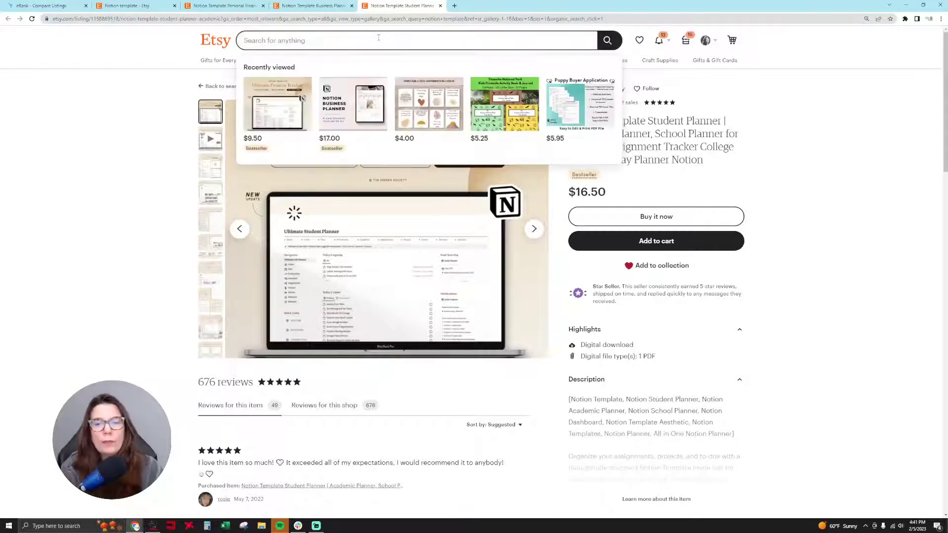
text(mo)
key(BackSpace)
key(BackSpace)
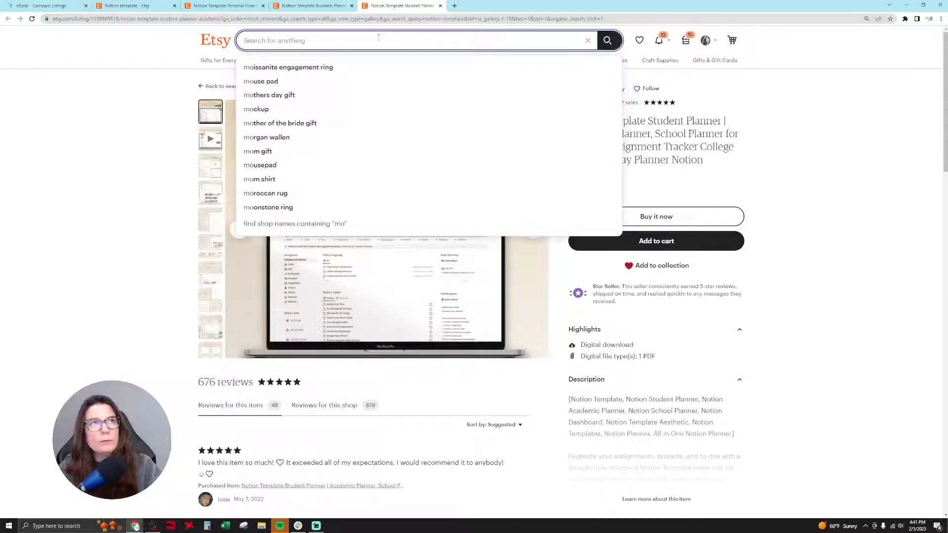
text(notion finance)
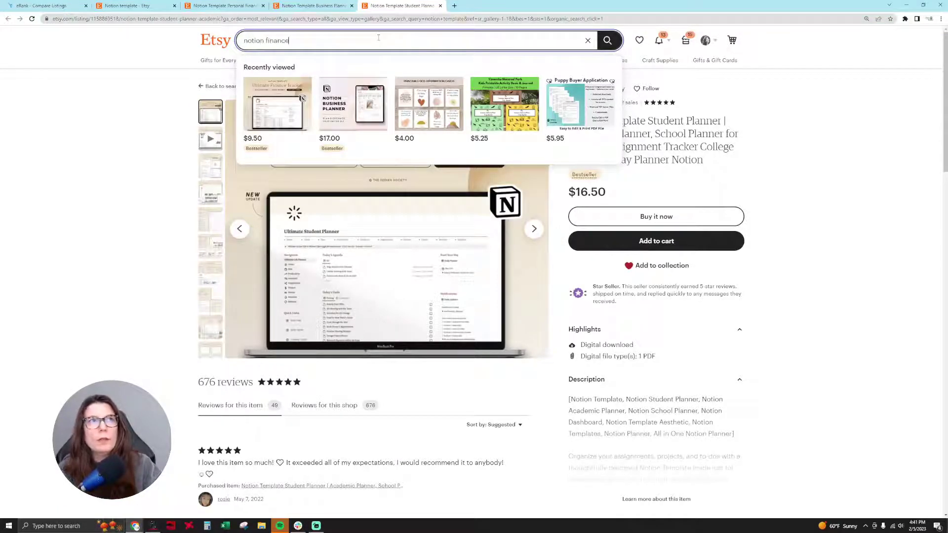
key(Return)
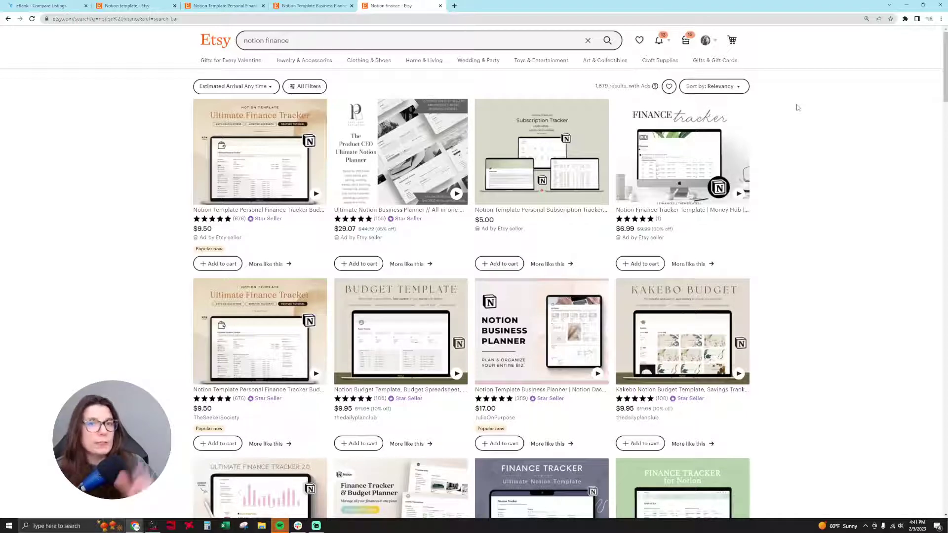
- Browse the notion finance results on Etsy, examining the competing designs, review counts, prices and Star Seller badges
scroll(796, 108, down, 3)
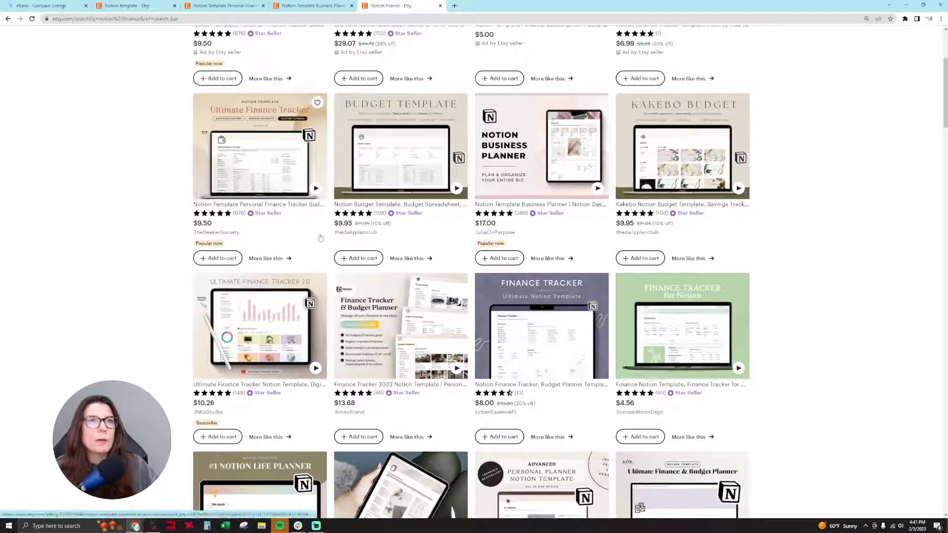
scroll(203, 242, down, 3)
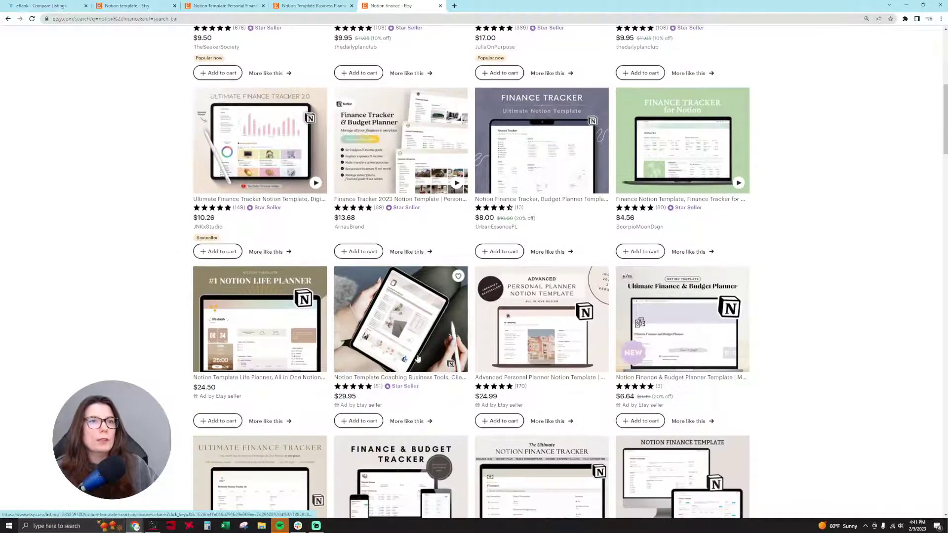
scroll(514, 345, down, 4)
scroll(513, 349, down, 5)
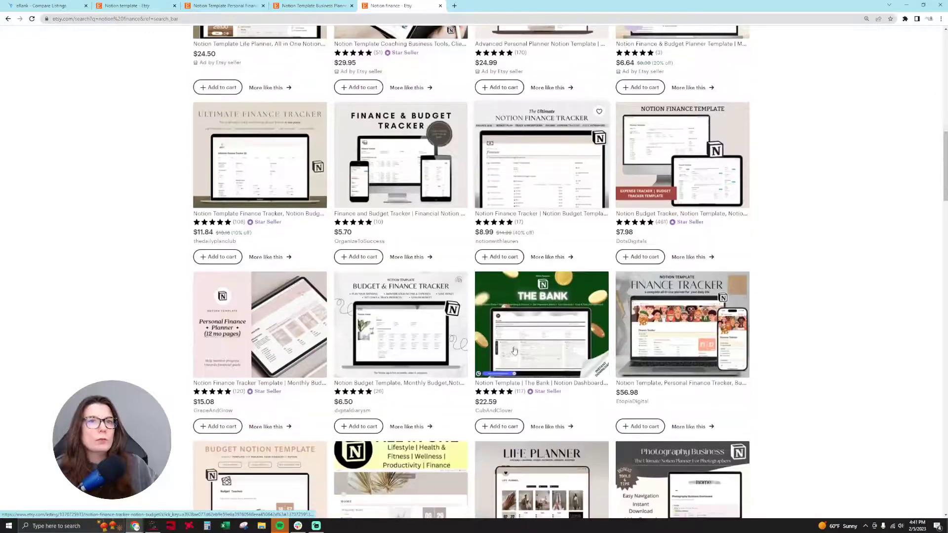
scroll(514, 349, down, 3)
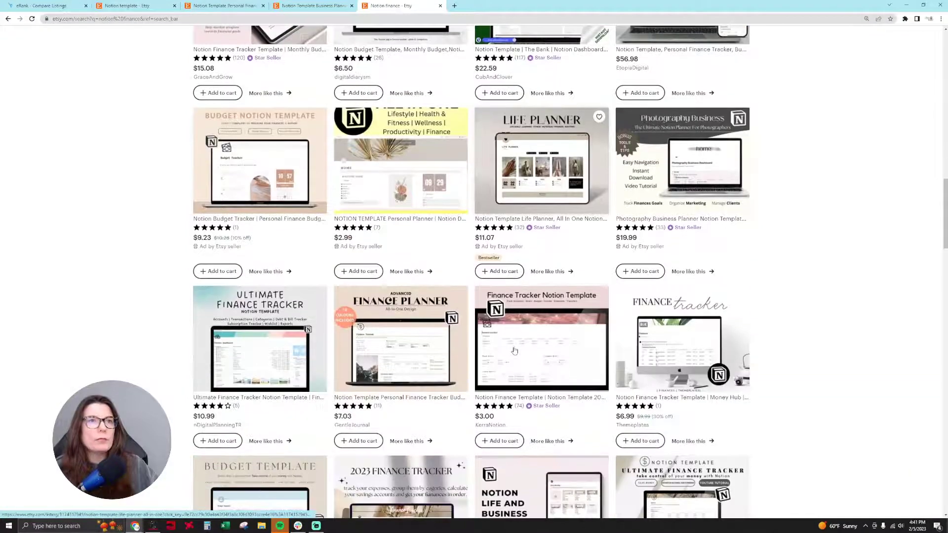
scroll(503, 261, down, 3)
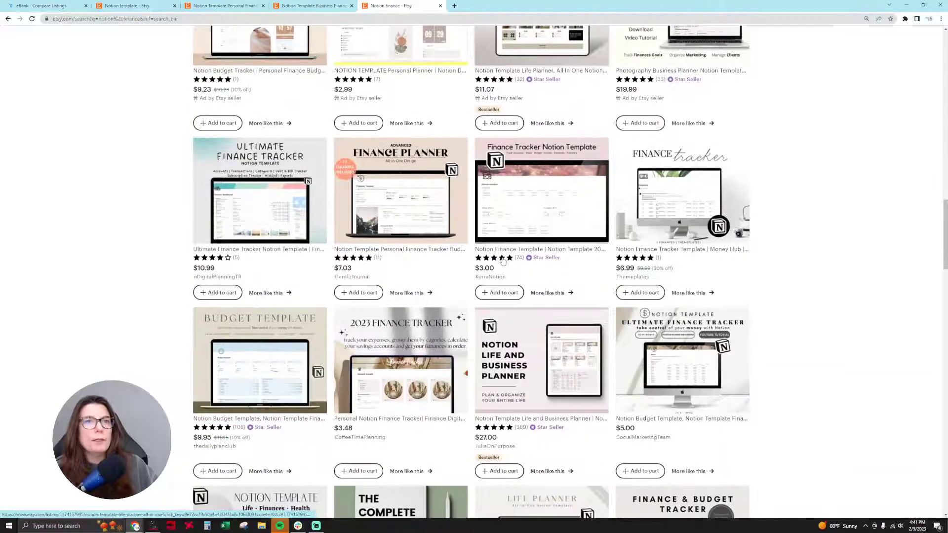
scroll(503, 260, down, 2)
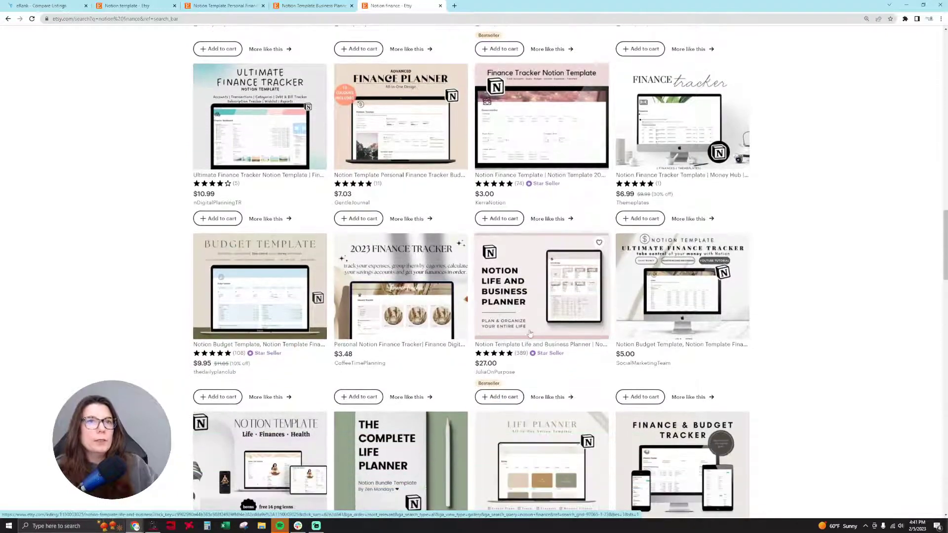
scroll(502, 261, down, 2)
scroll(530, 334, down, 4)
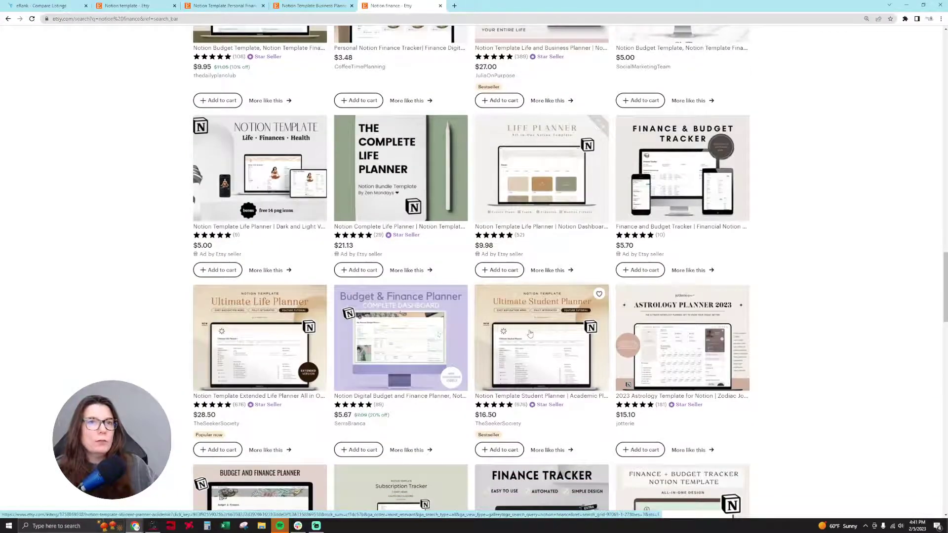
scroll(530, 334, down, 3)
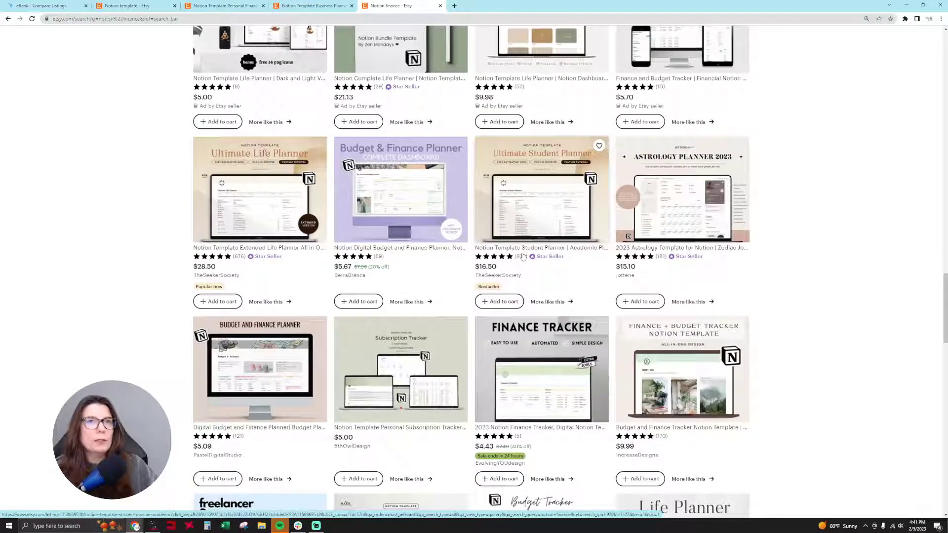
scroll(521, 256, down, 4)
scroll(522, 255, down, 2)
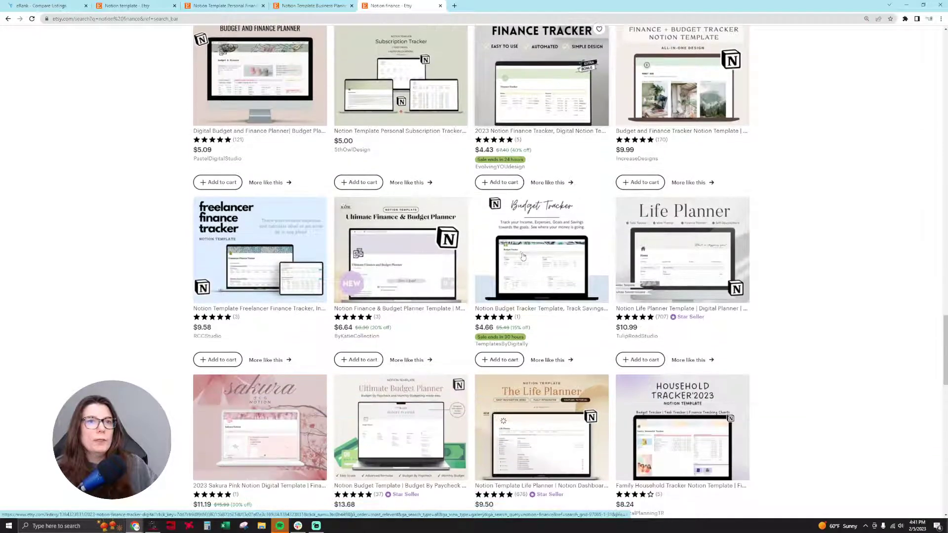
scroll(523, 255, down, 4)
scroll(522, 257, down, 5)
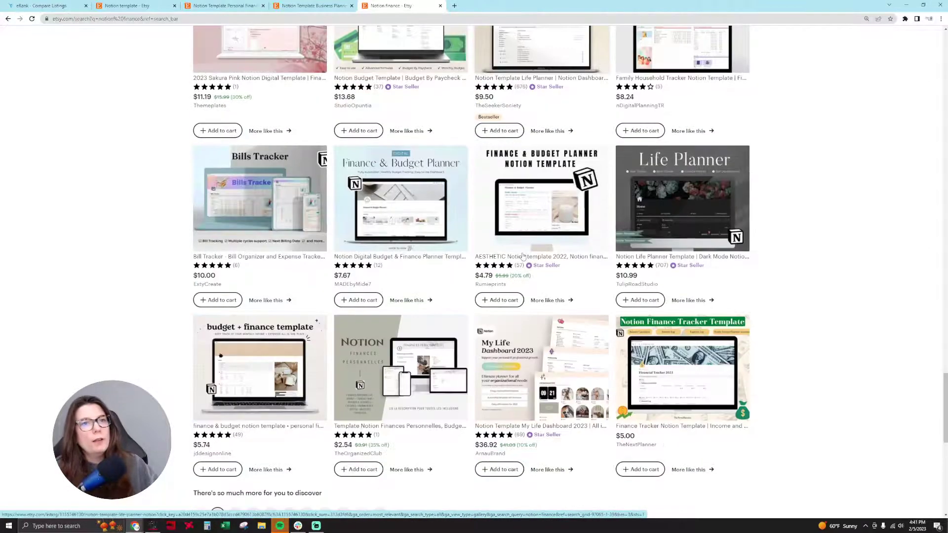
scroll(523, 256, up, 20)
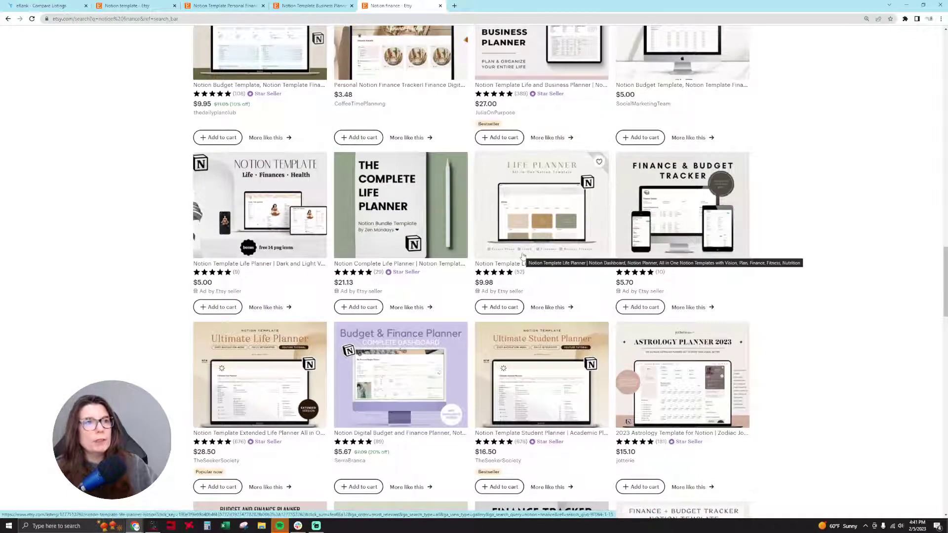
scroll(523, 256, up, 10)
scroll(523, 256, up, 2)
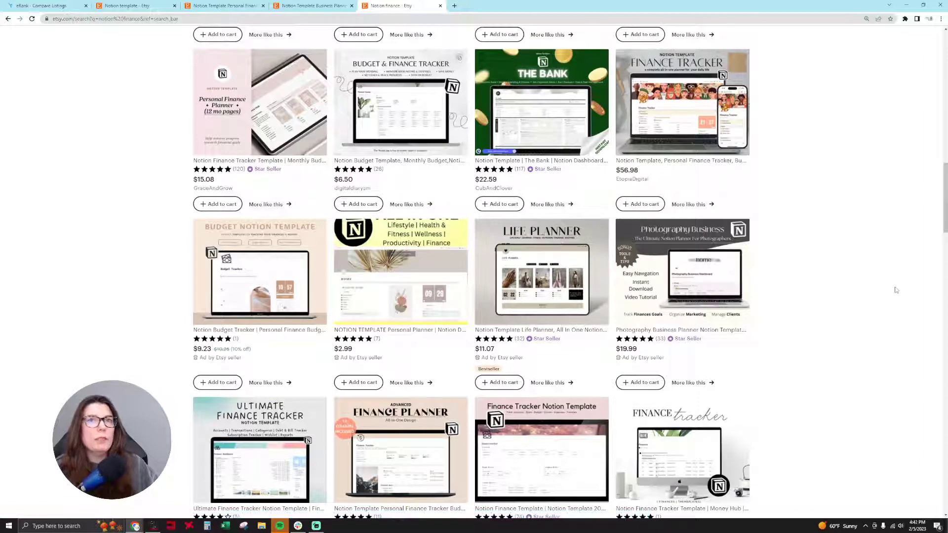
scroll(805, 298, up, 2)
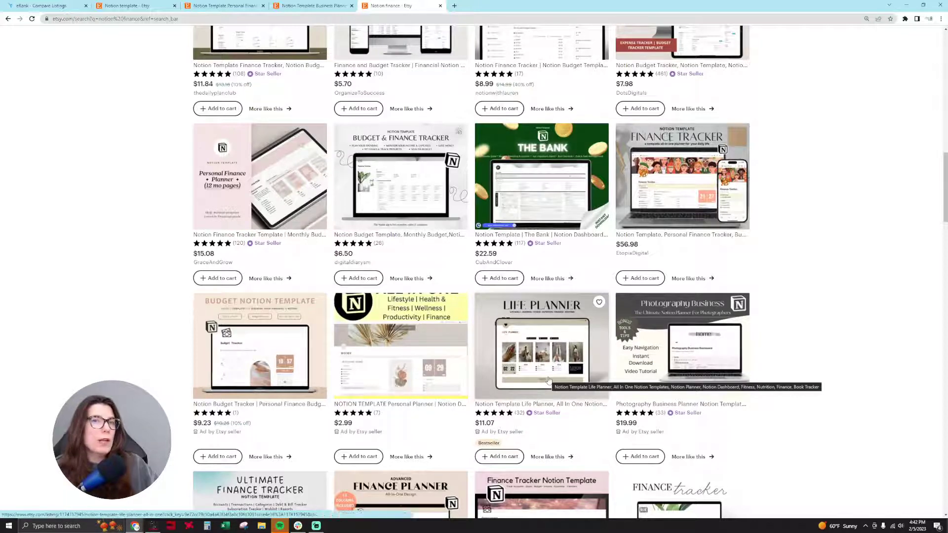
scroll(854, 309, up, 2)
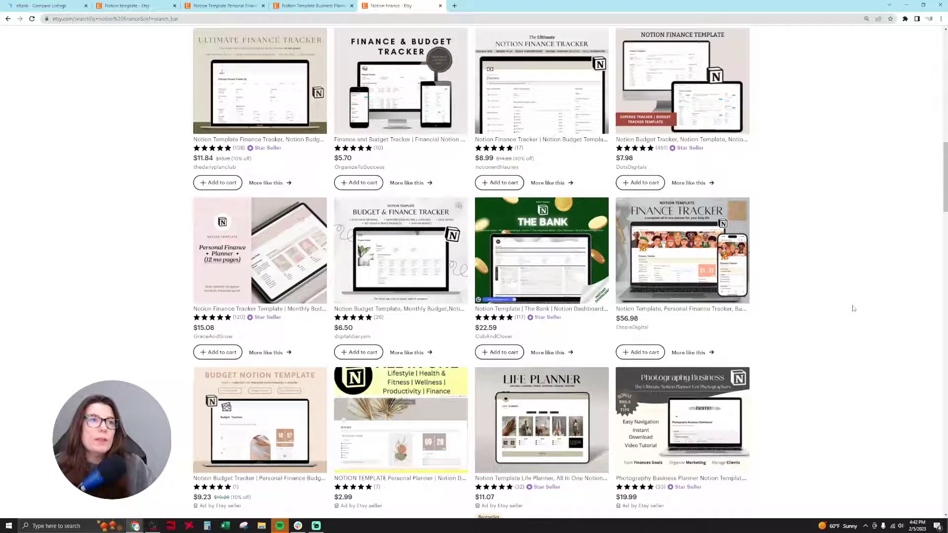
scroll(852, 307, up, 3)
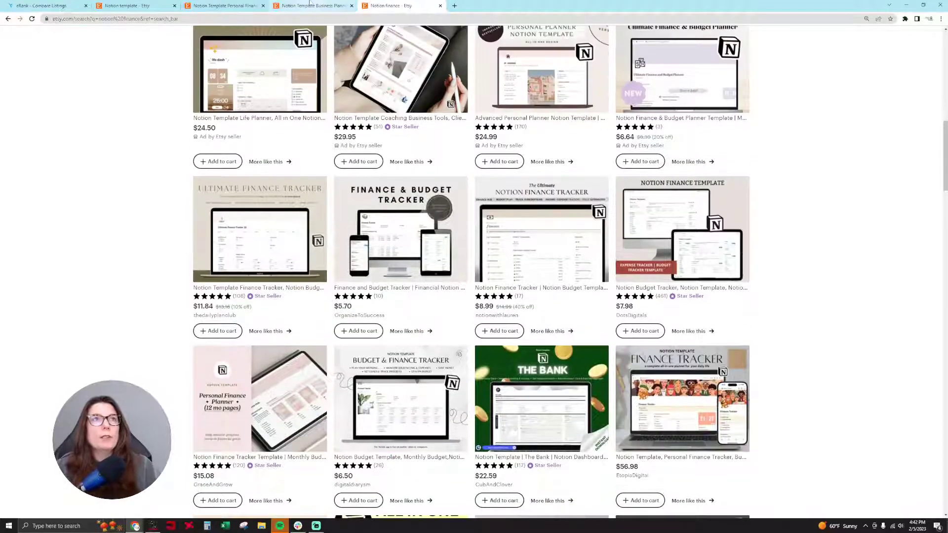
- Switch to eRank, look up the keyword "notion finance" for Etsy in the USA, and dismiss the email list invitation
click(310, 4)
click(44, 5)
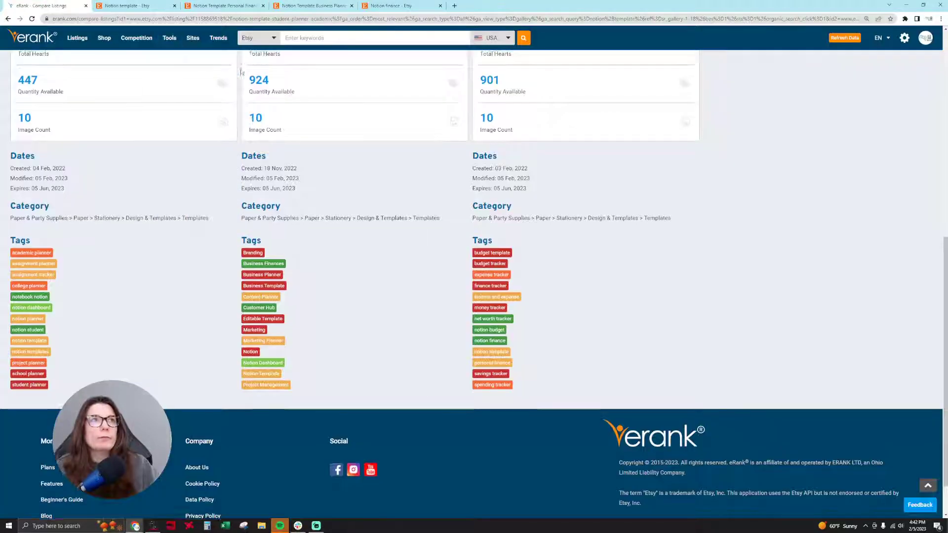
scroll(354, 29, up, 4)
click(342, 37)
text(notion finance)
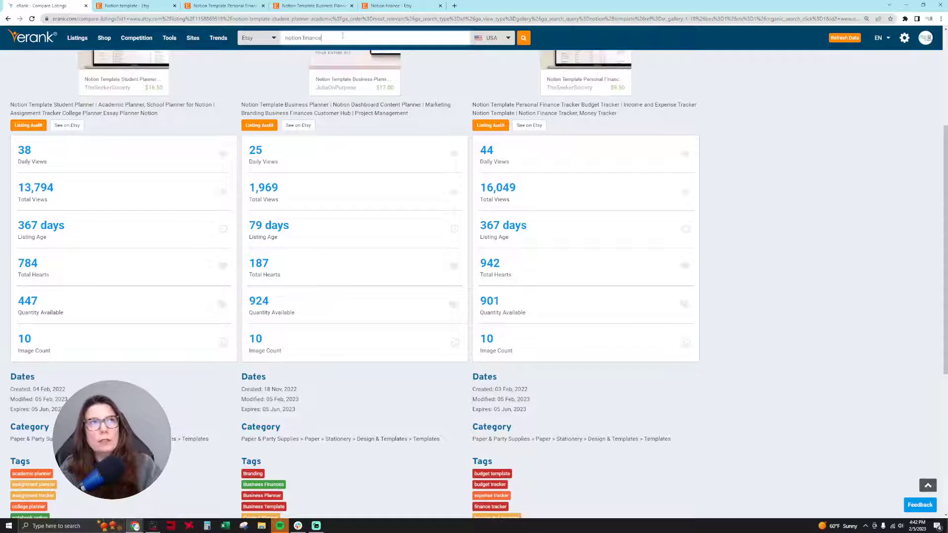
key(Return)
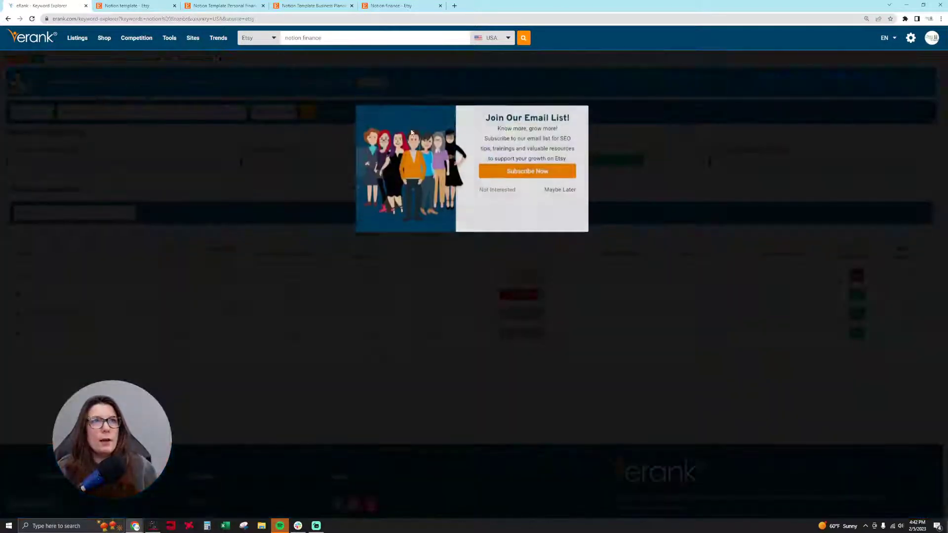
click(562, 260)
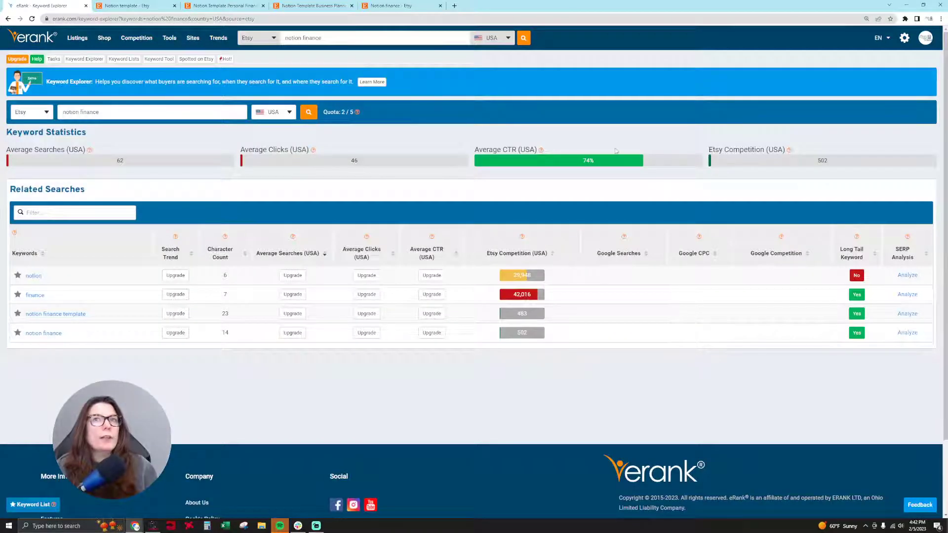
- Check the average searches, clicks, click-through rate and Etsy competition for "notion finance", comparing searches against competition
drag(145, 164, 110, 160)
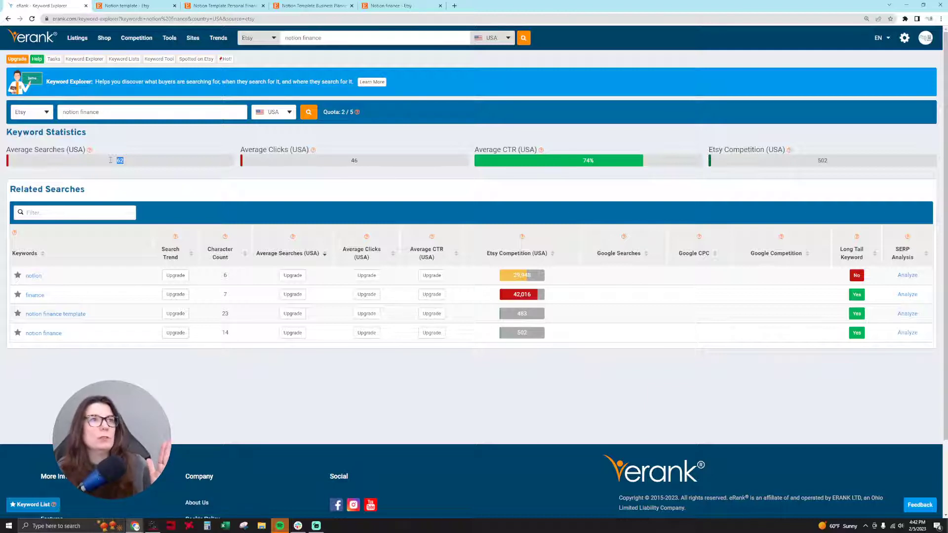
double_click(353, 161)
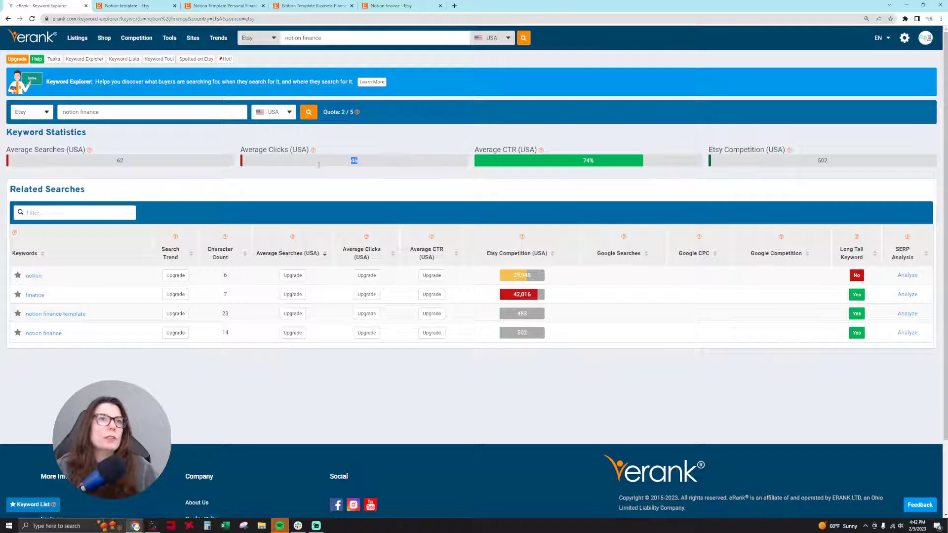
click(603, 153)
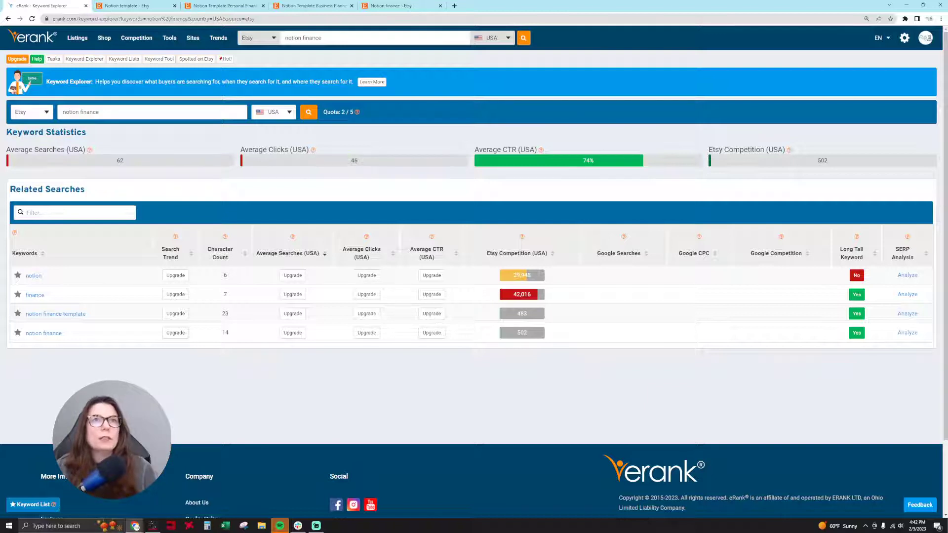
double_click(588, 160)
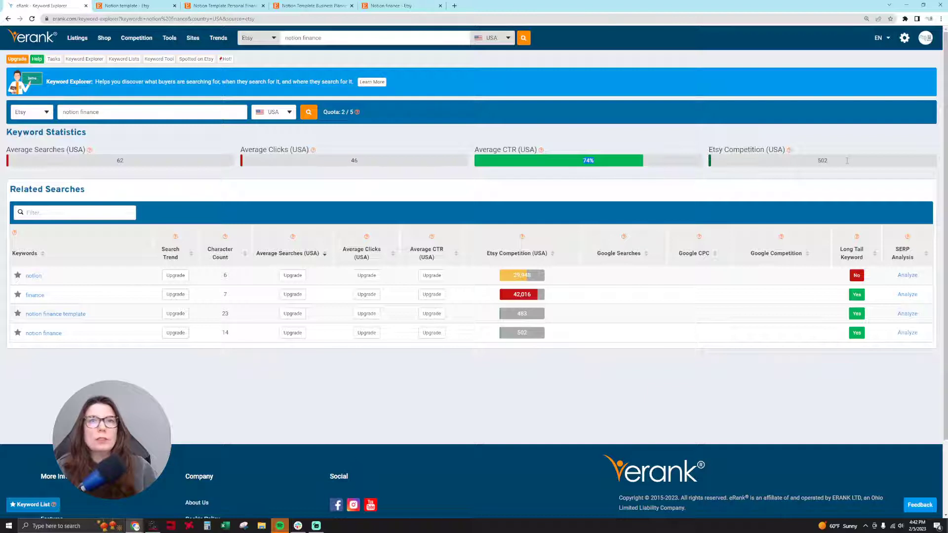
double_click(822, 160)
click(850, 146)
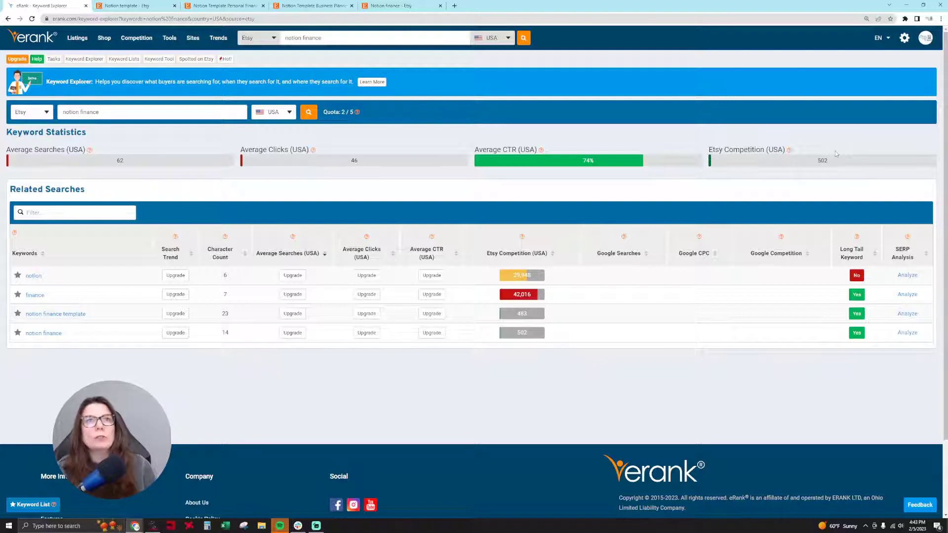
drag(834, 151, 172, 170)
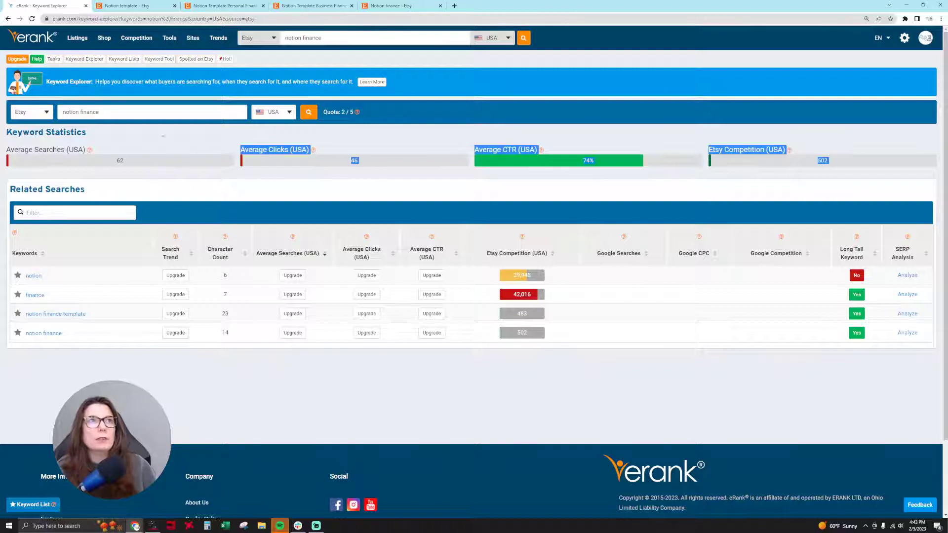
click(365, 188)
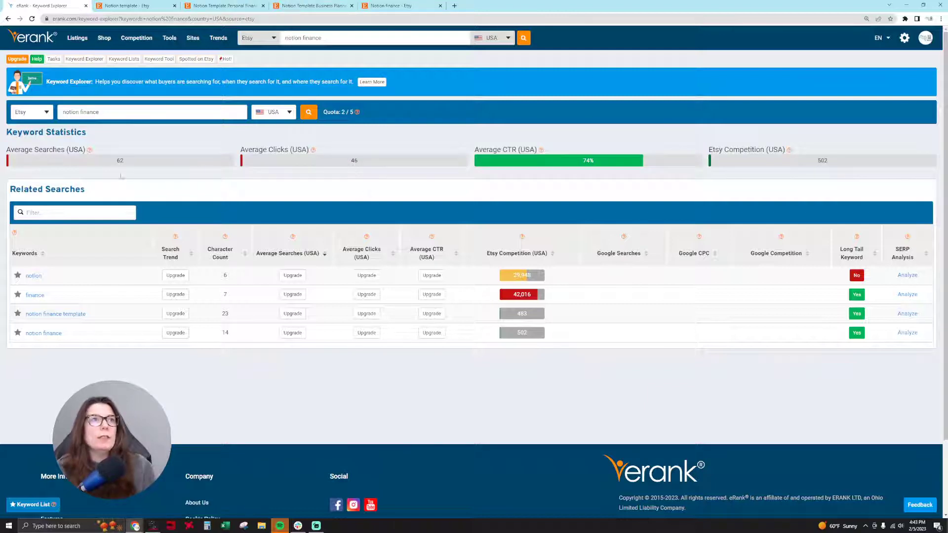
- Go back to the eRank comparison of the three Notion listings and review their tags for more keyword ideas
click(372, 6)
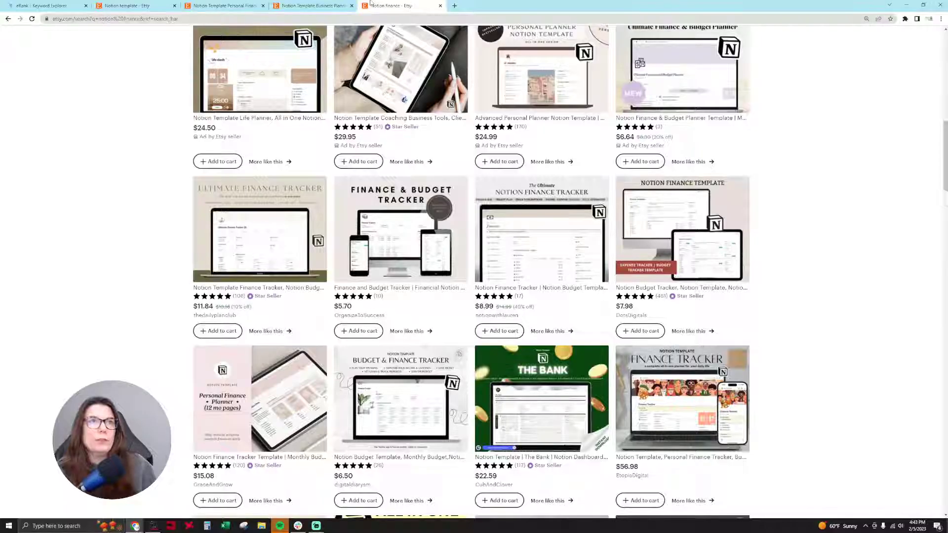
click(313, 4)
click(224, 5)
click(93, 4)
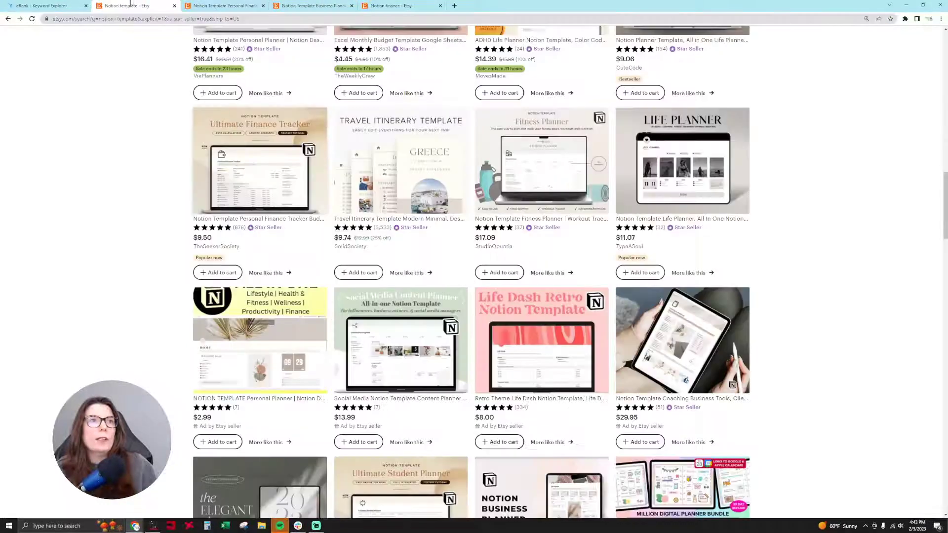
click(46, 5)
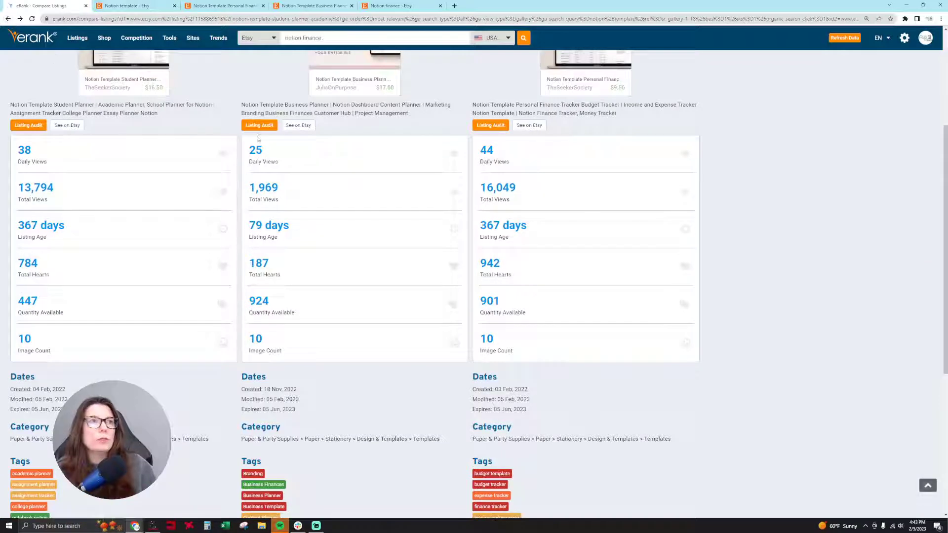
scroll(262, 438, down, 3)
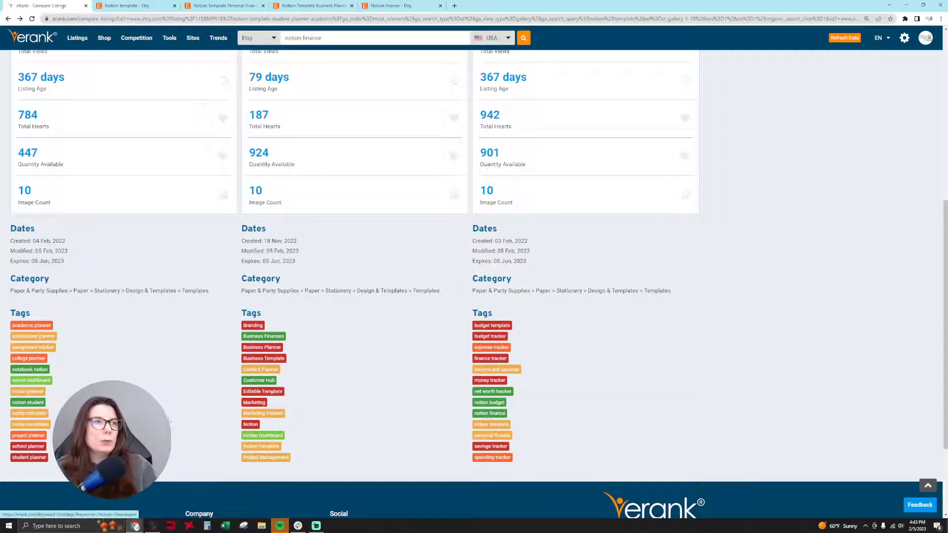
- Open erank.com in a new browser tab and decline the listing data refresh
click(455, 5)
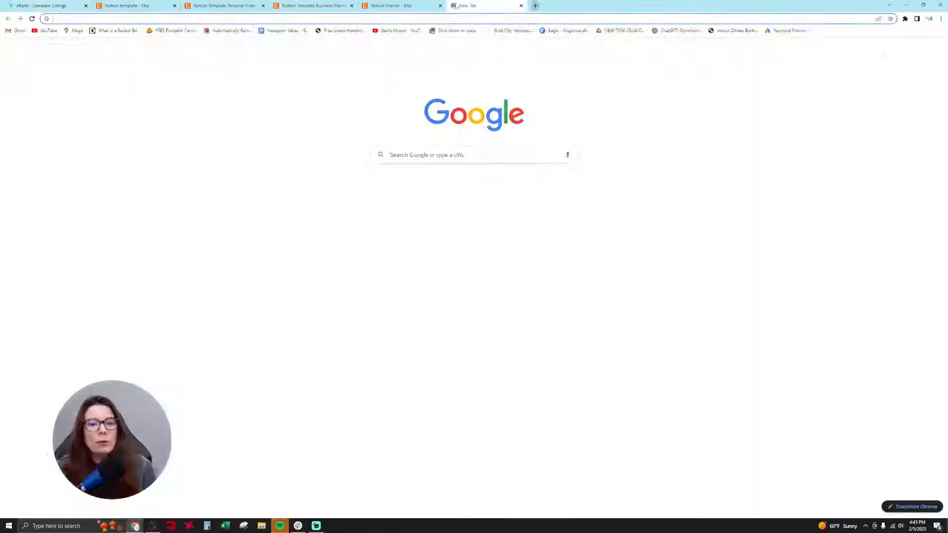
text(erank.com)
key(Return)
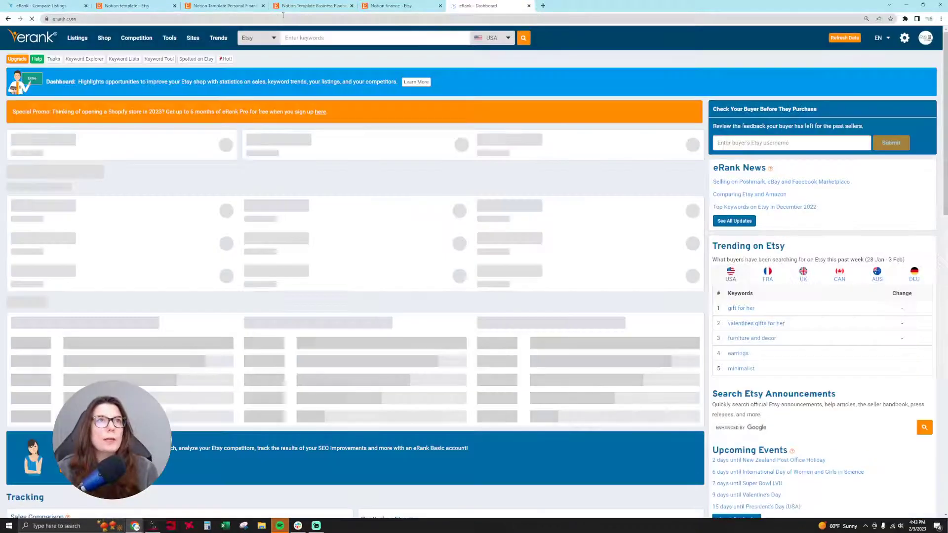
click(329, 37)
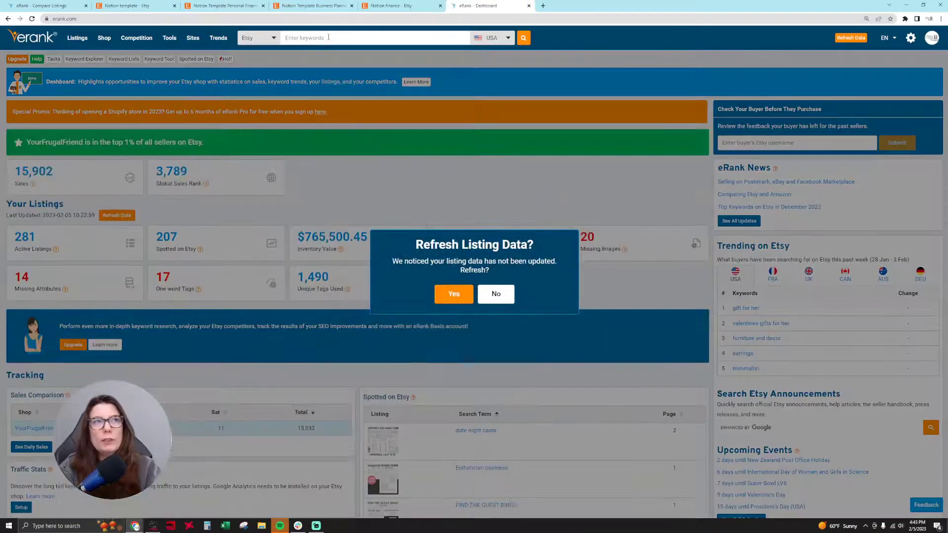
click(496, 293)
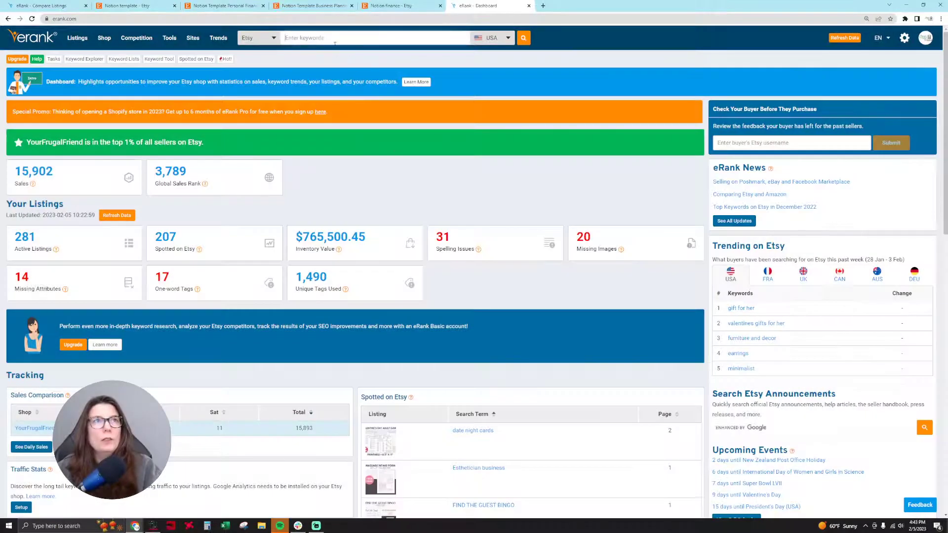
- Look up the keyword "notion student" in eRank and check its average searches, clicks and click-through rate
click(330, 38)
text(notion student)
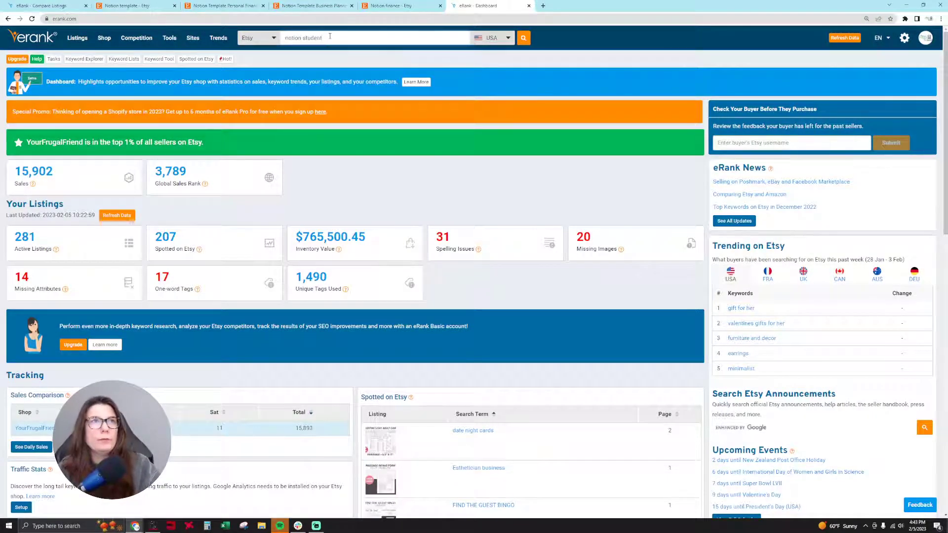
key(Return)
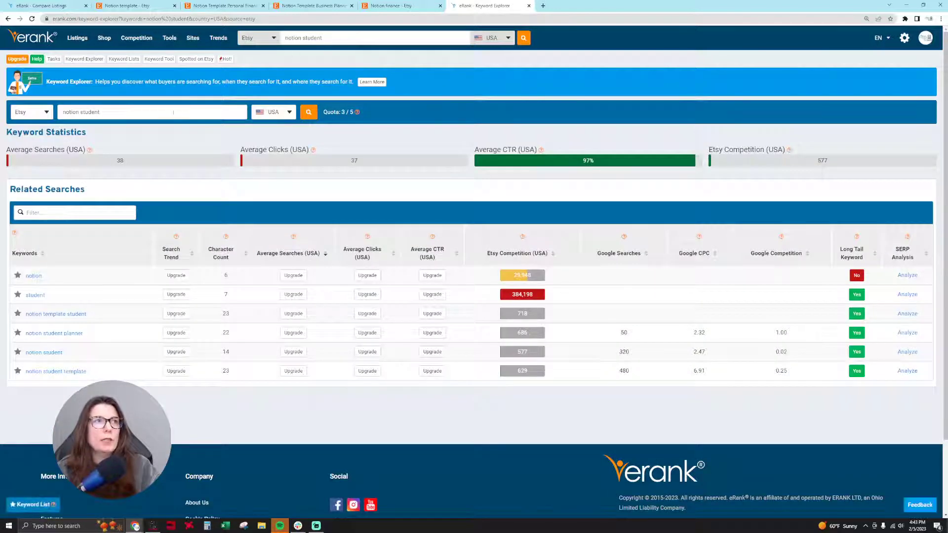
double_click(115, 160)
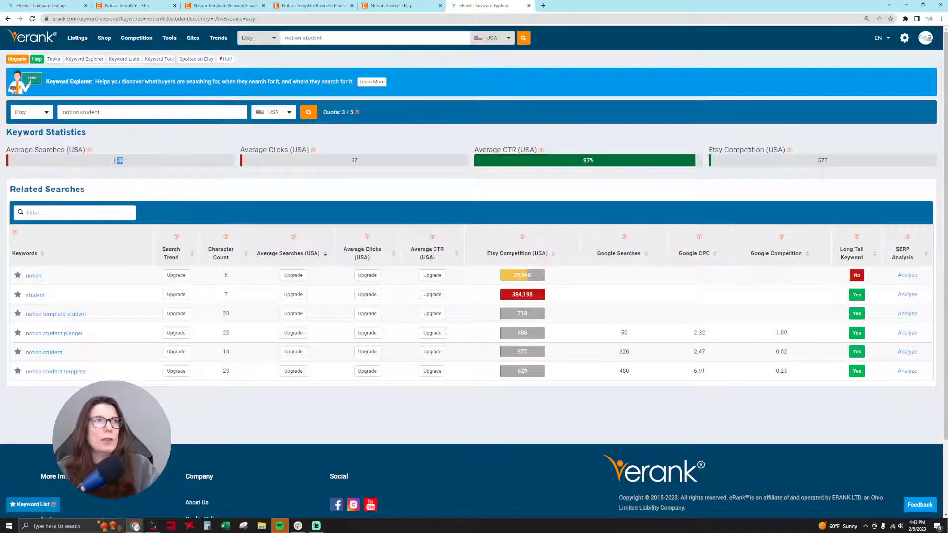
double_click(355, 161)
double_click(588, 160)
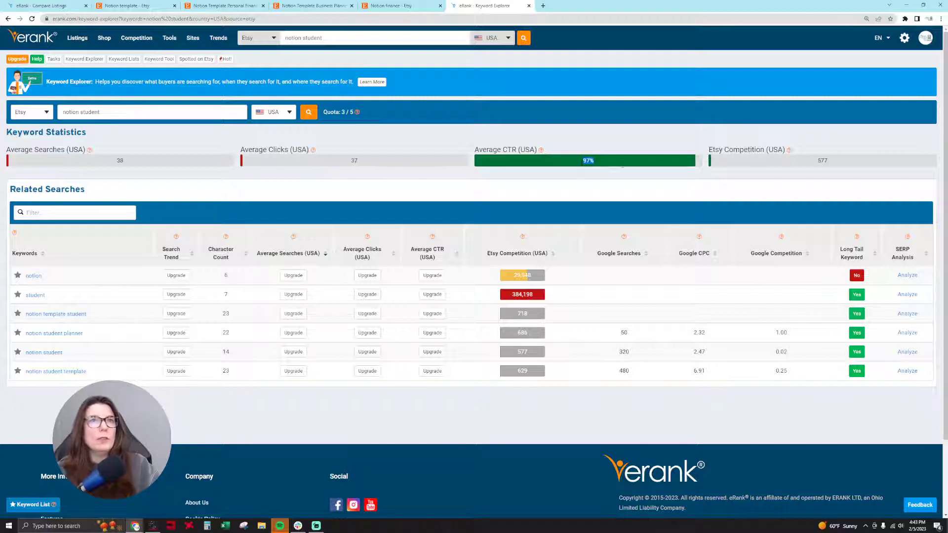
click(622, 166)
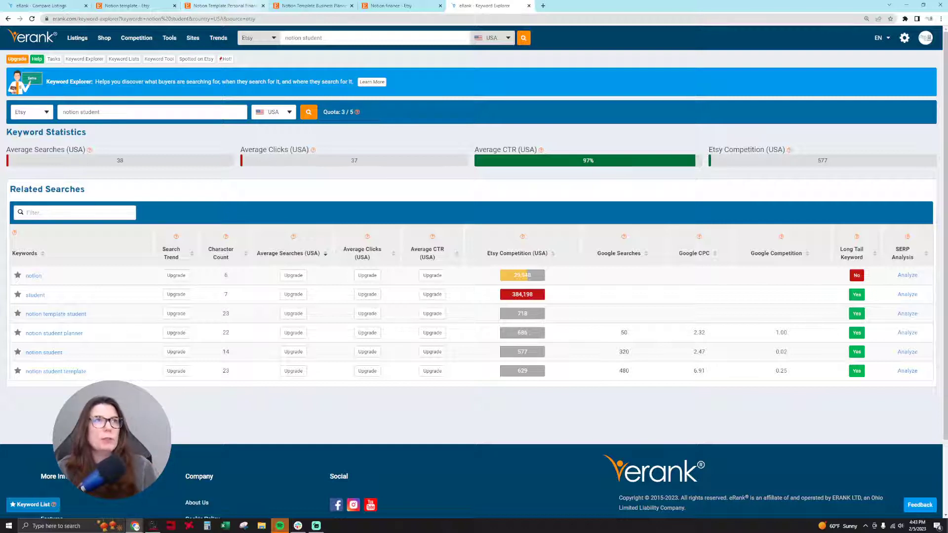
- Look up the keyword "notion dashboard" in Keyword Explorer and check its average searches
drag(122, 112, 46, 114)
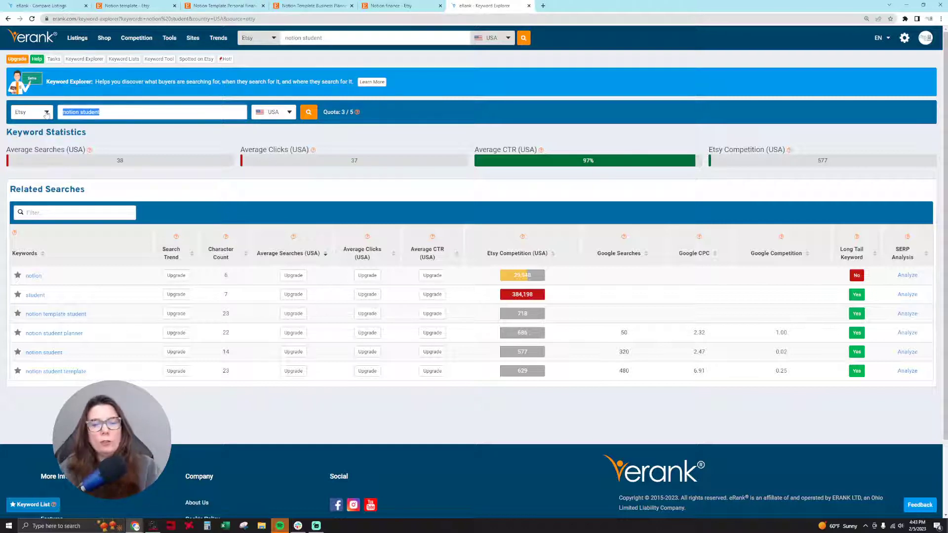
text(notion dashboard)
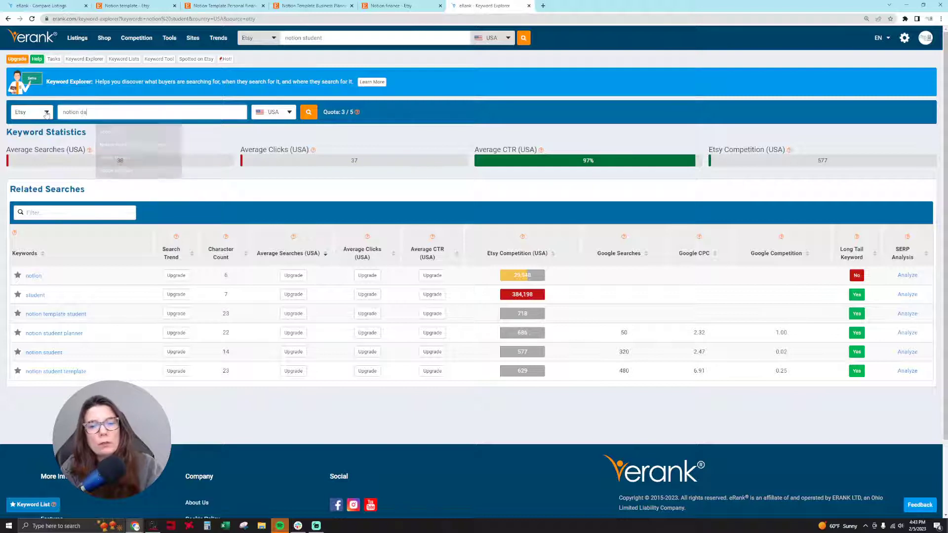
key(Return)
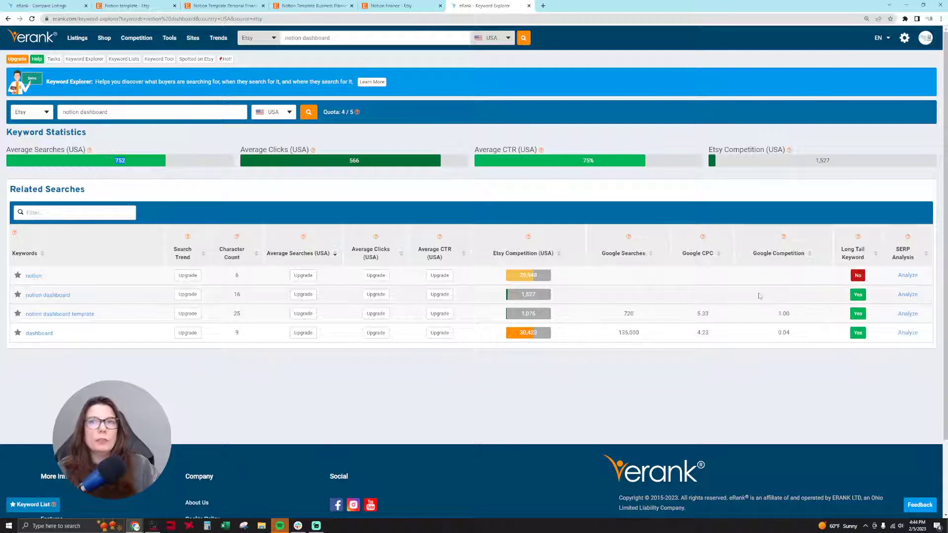
- Switch to the Etsy notion finance results and search for "notion dashboard" instead
click(390, 5)
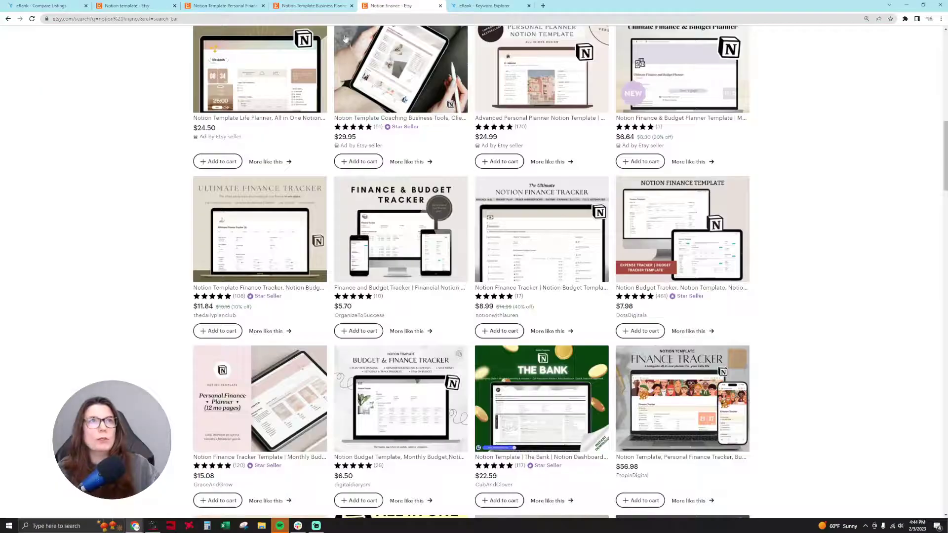
scroll(386, 217, up, 10)
scroll(386, 218, up, 3)
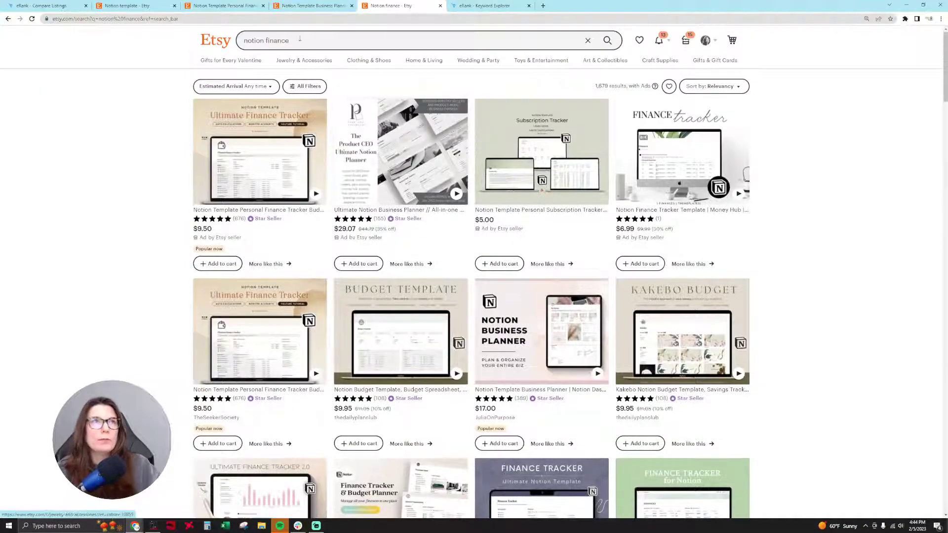
click(267, 41)
text(notion)
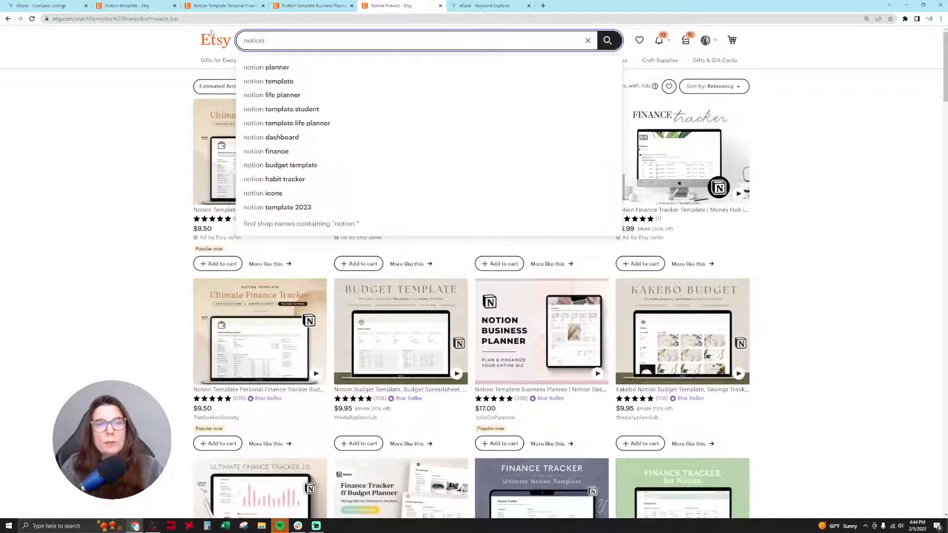
text( dashboard)
key(Return)
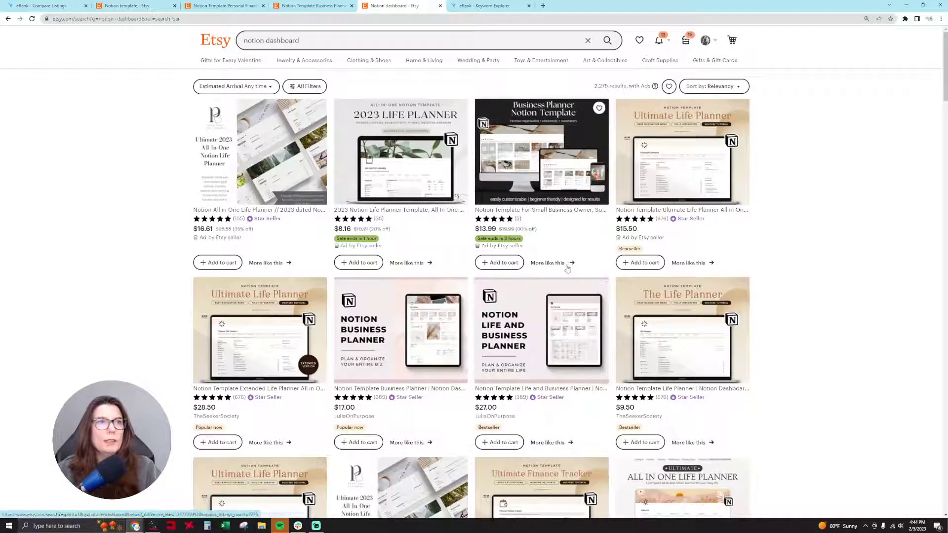
- Browse the notion dashboard results on Etsy and open the That Girl Planner listing by CuteCode
scroll(214, 355, down, 5)
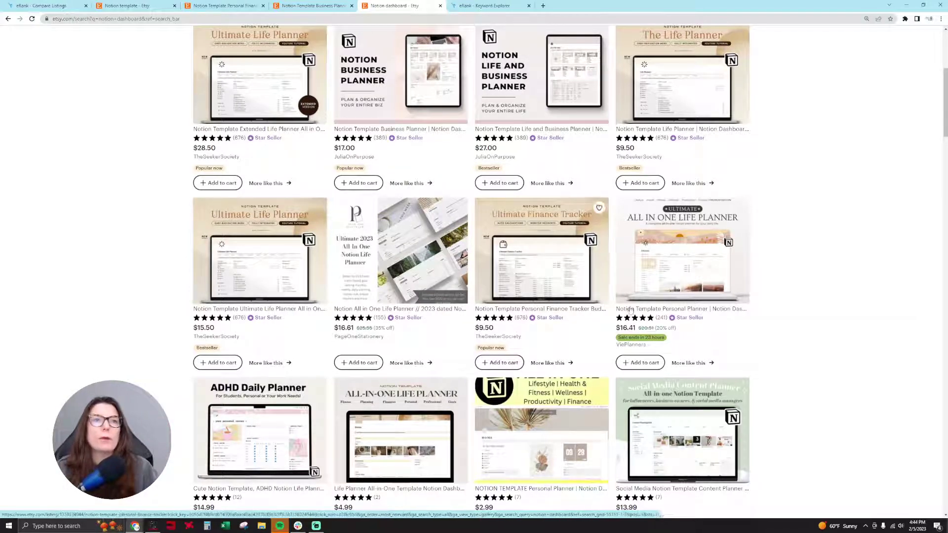
scroll(852, 286, down, 5)
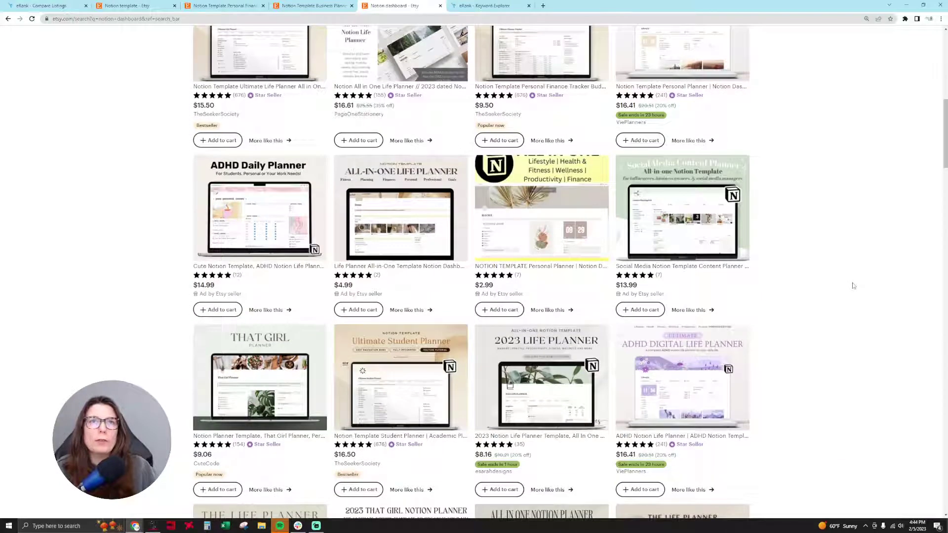
scroll(852, 286, down, 2)
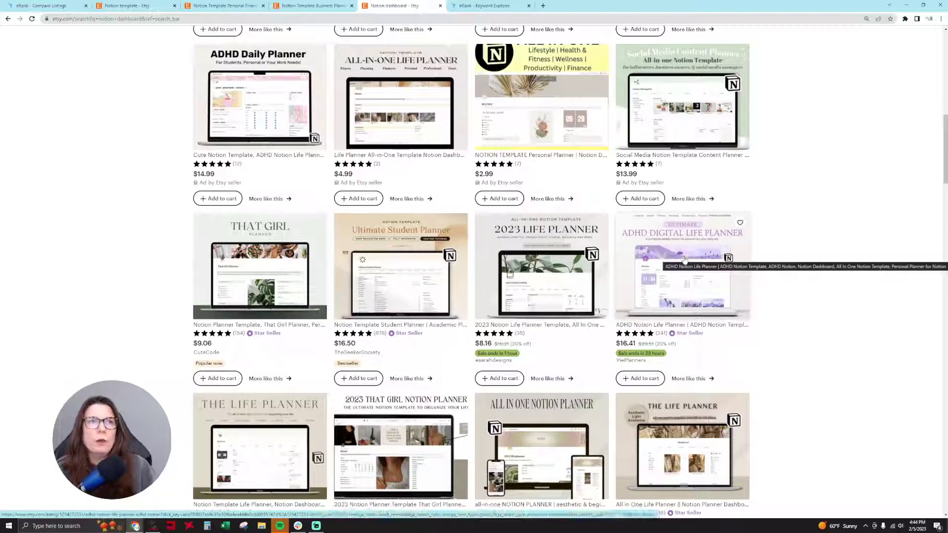
click(257, 281)
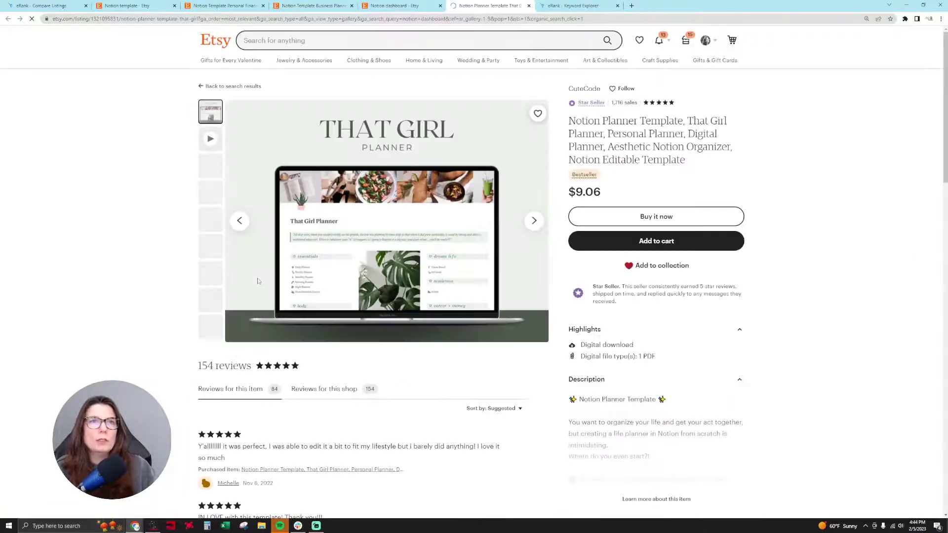
- Enlarge the That Girl Planner listing photos and view the image listing its 20+ pages
click(392, 222)
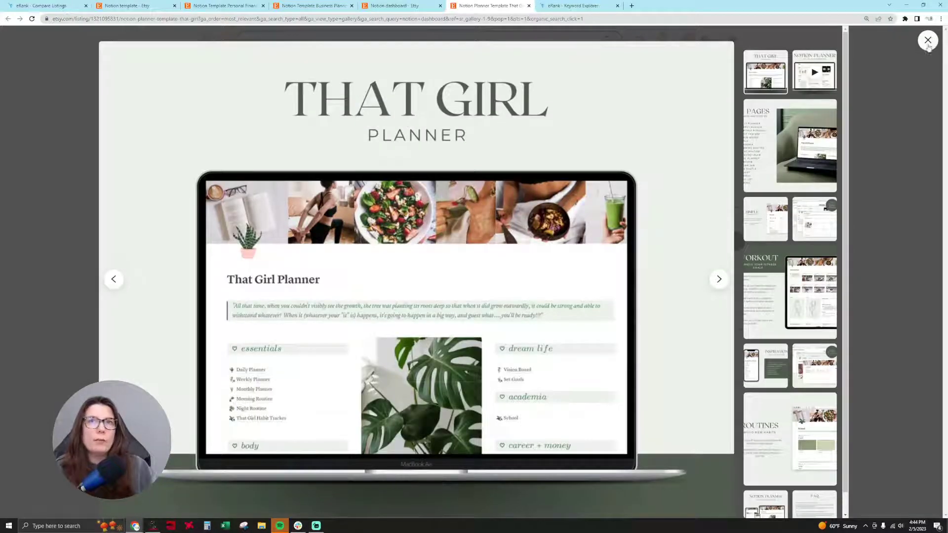
click(759, 134)
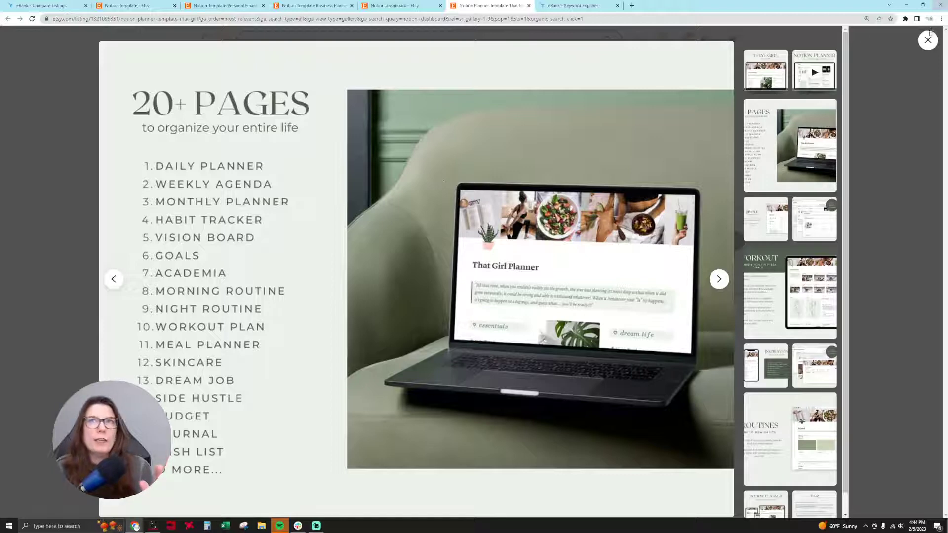
click(927, 40)
- Review the planner's preview video and its enlarged routines, daily/weekly/monthly planner and workout images, then close the gallery
click(383, 236)
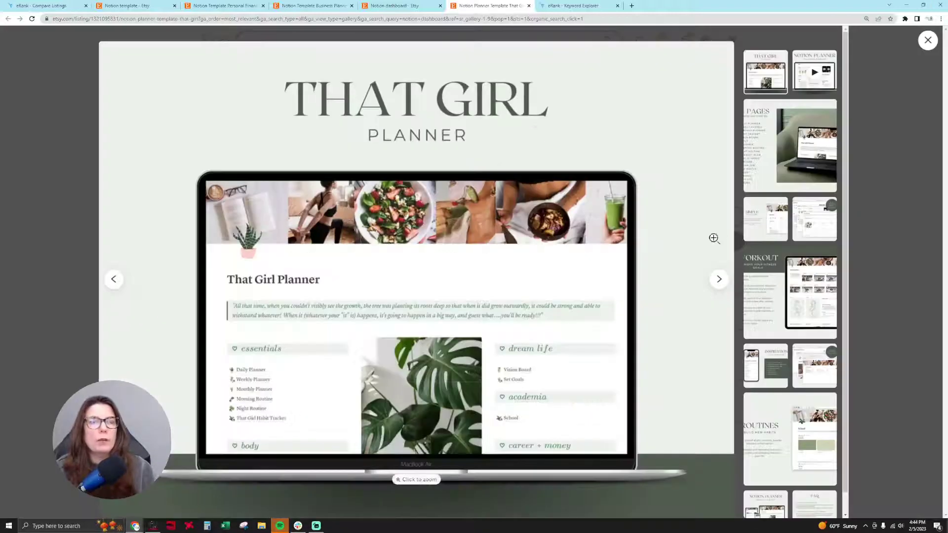
click(719, 280)
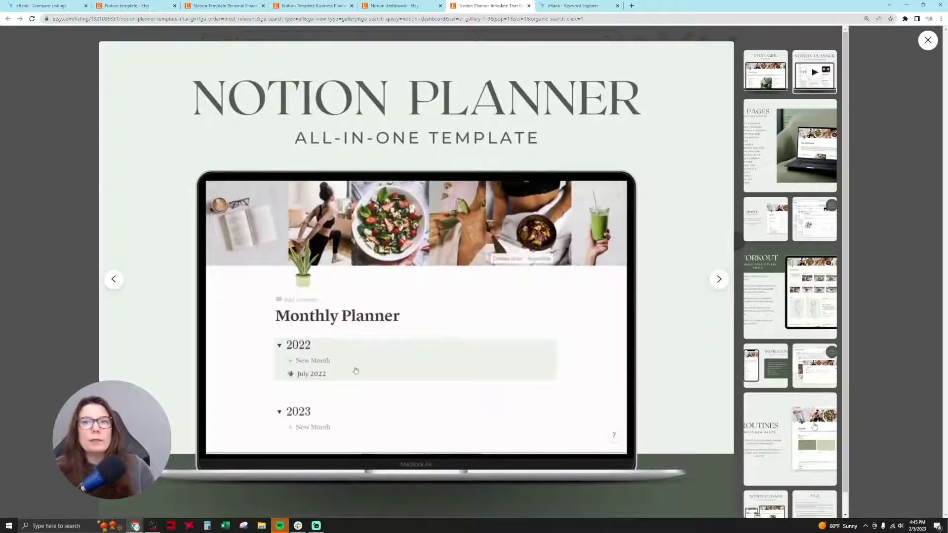
click(814, 426)
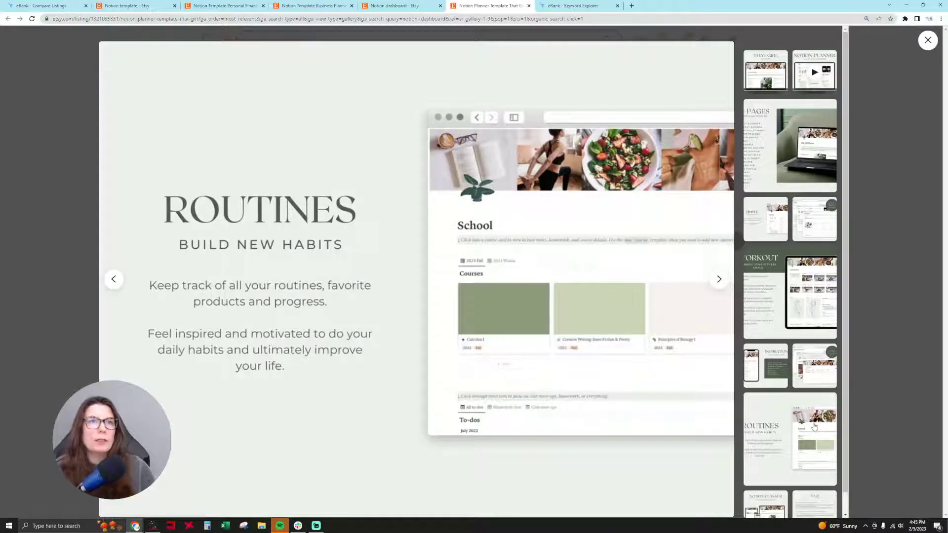
click(800, 232)
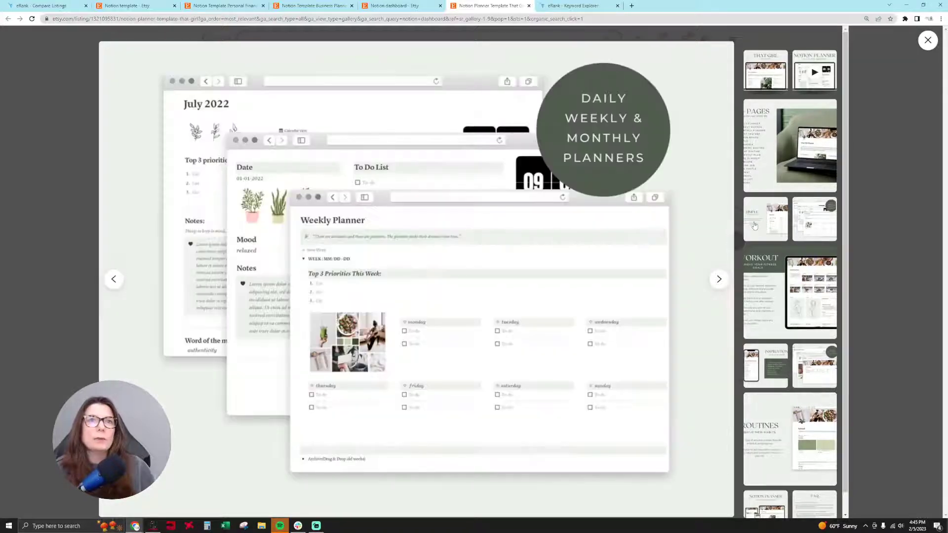
click(765, 227)
click(768, 286)
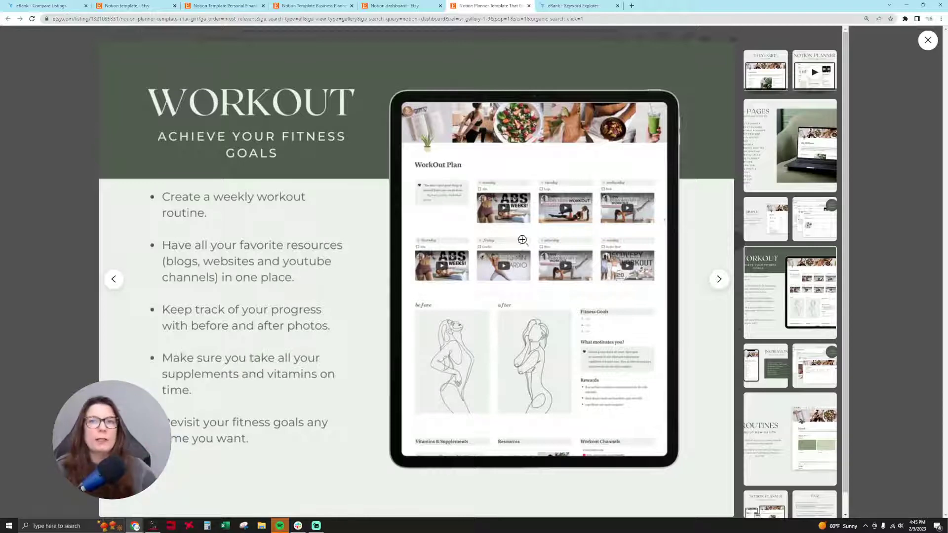
click(926, 41)
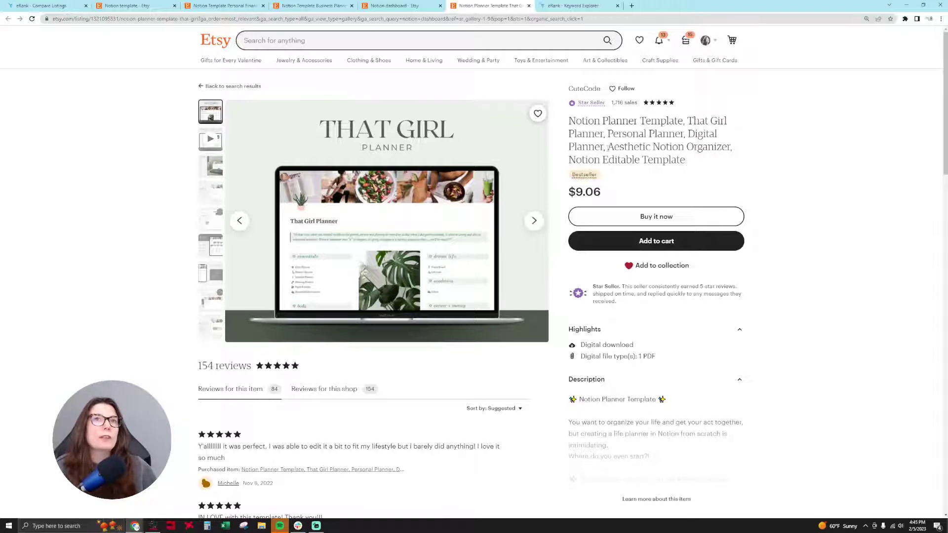
- Examine the phrase "Aesthetic Notion Organizer" in the listing title and skim the reviews and item details
drag(607, 147, 733, 147)
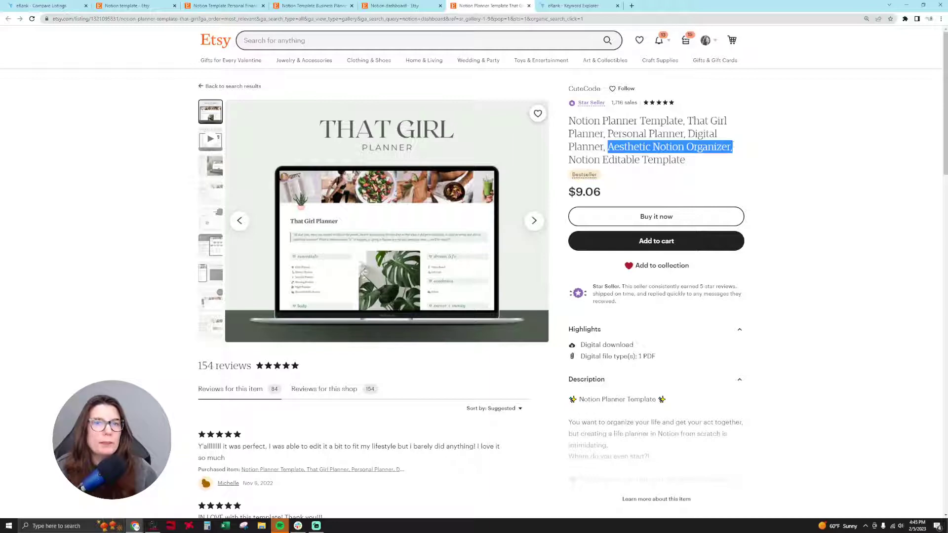
scroll(614, 316, down, 6)
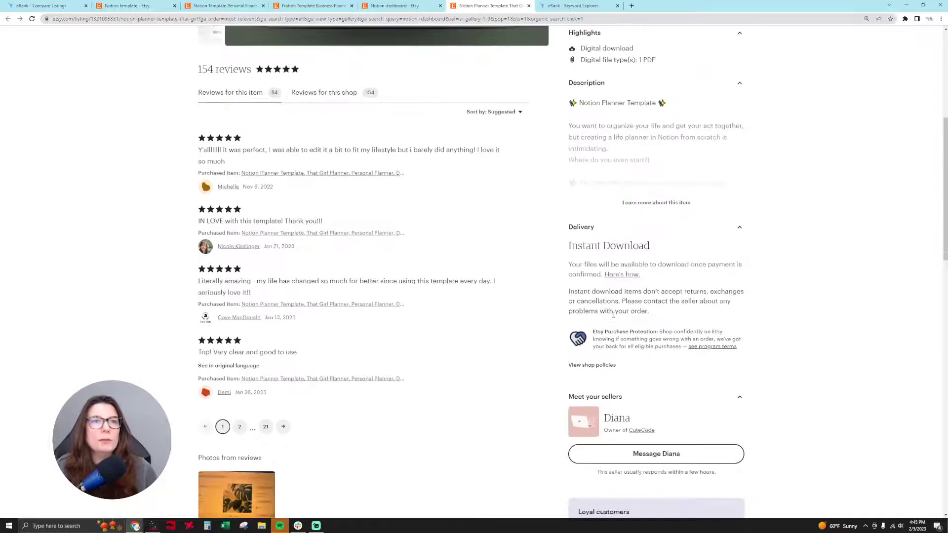
scroll(614, 316, up, 6)
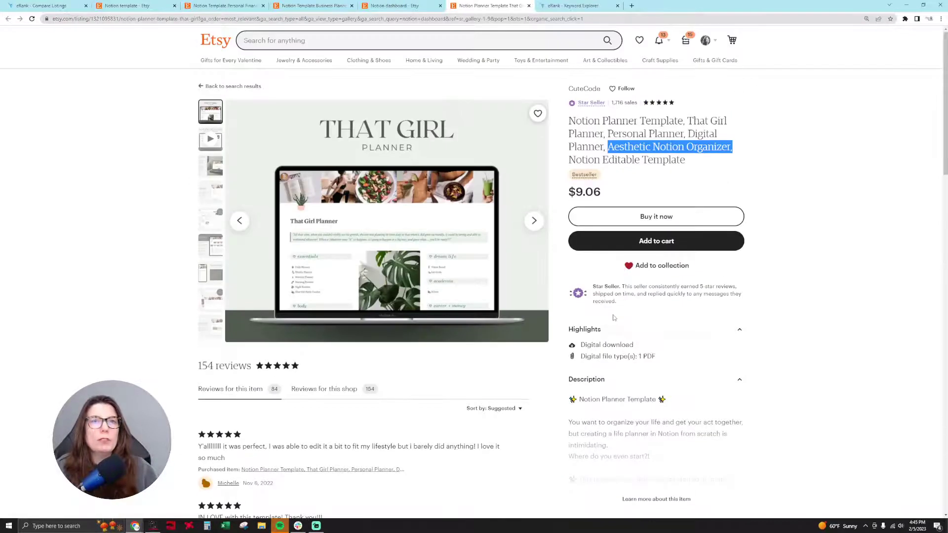
click(782, 253)
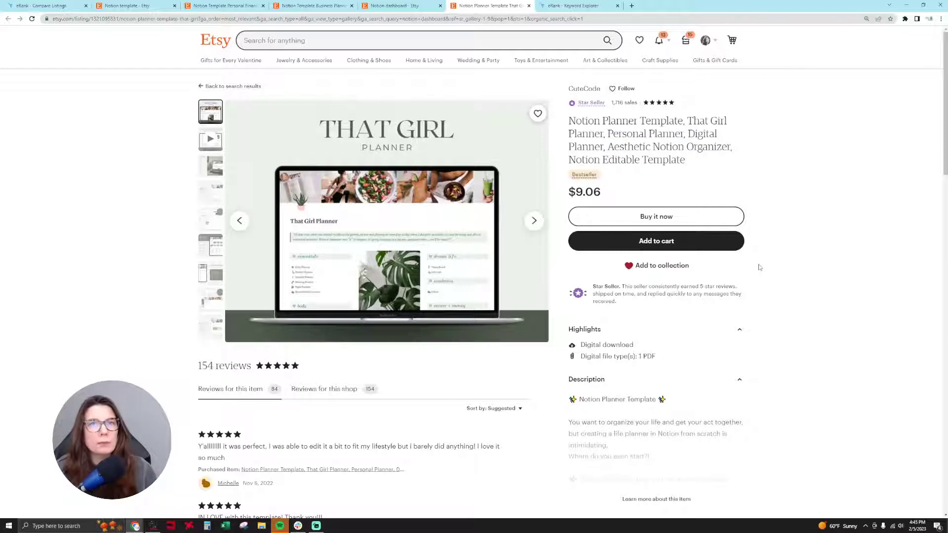
- Switch to eRank Keyword Explorer and examine the "notion dashboard" searches, clicks, click-through rate and Etsy competition
click(395, 5)
click(573, 5)
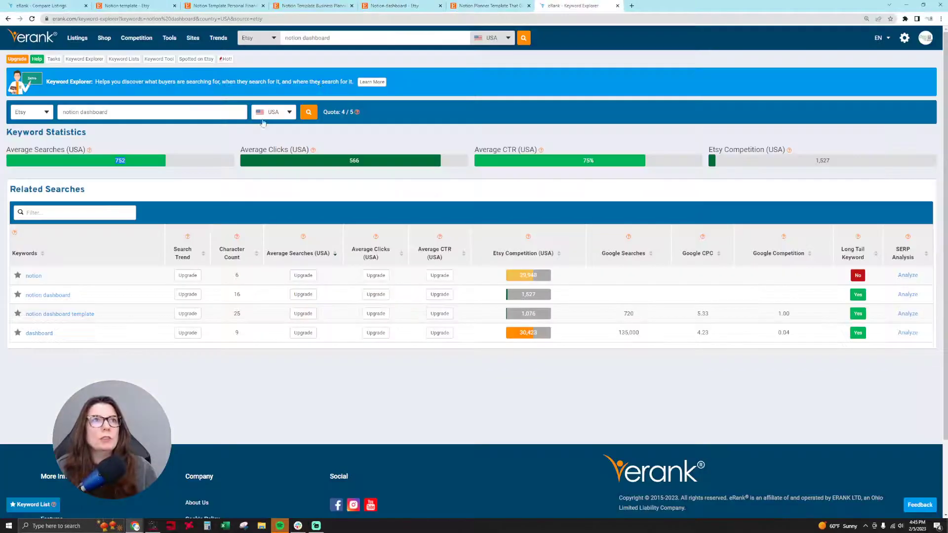
drag(106, 161, 844, 176)
click(795, 172)
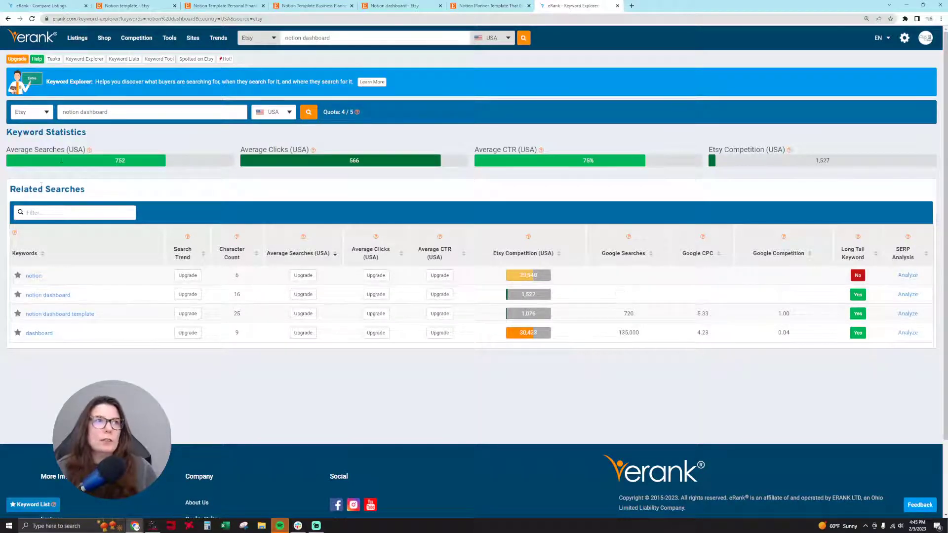
drag(240, 149, 87, 194)
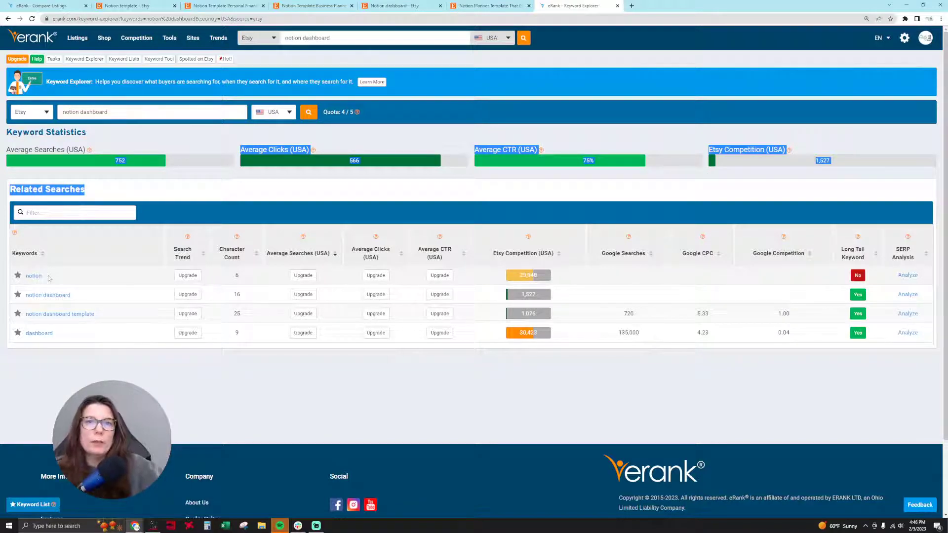
click(269, 179)
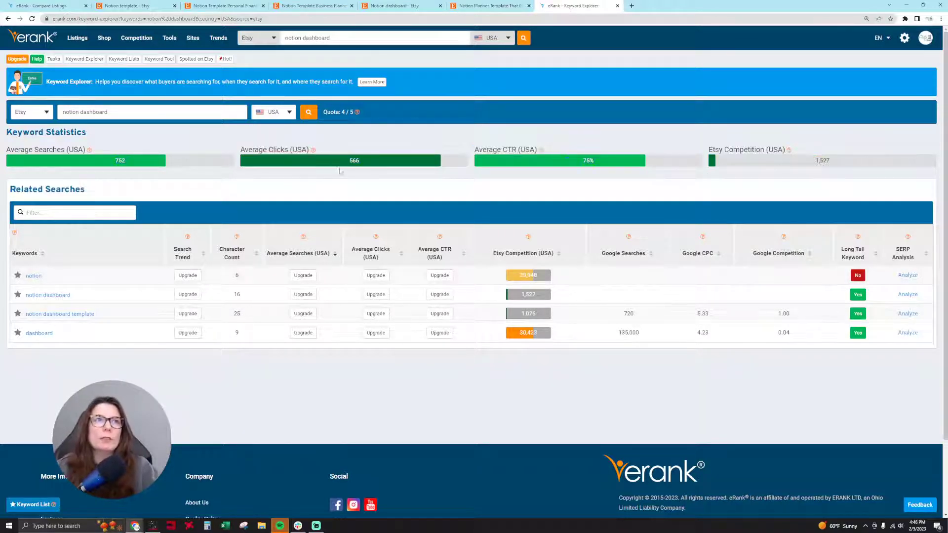